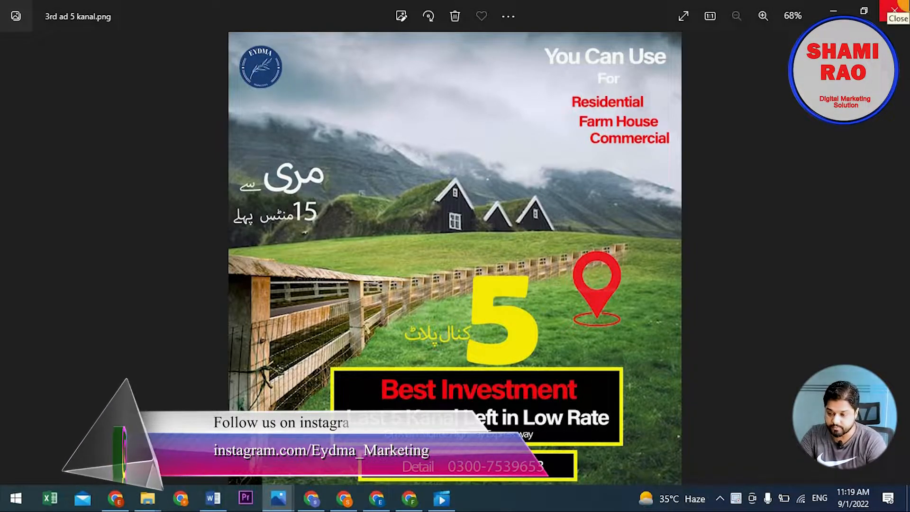
Step: View the Ceramic for FB N IG, Country Singer YouTube Thumbnail and deal 3-bless sample designs in turn, closing each one
{"action": "left_click", "coordinate": [895, 10]}
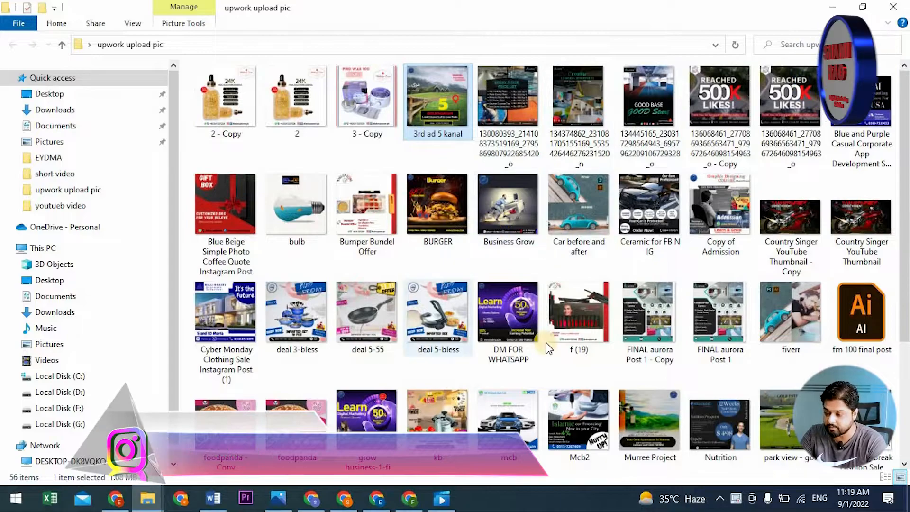
{"action": "double_click", "coordinate": [664, 192]}
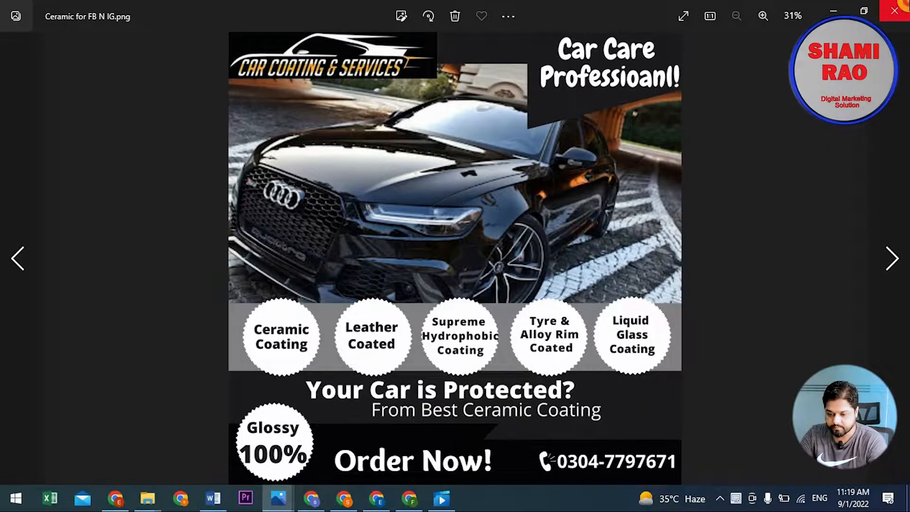
{"action": "left_click", "coordinate": [895, 10]}
{"action": "double_click", "coordinate": [837, 209]}
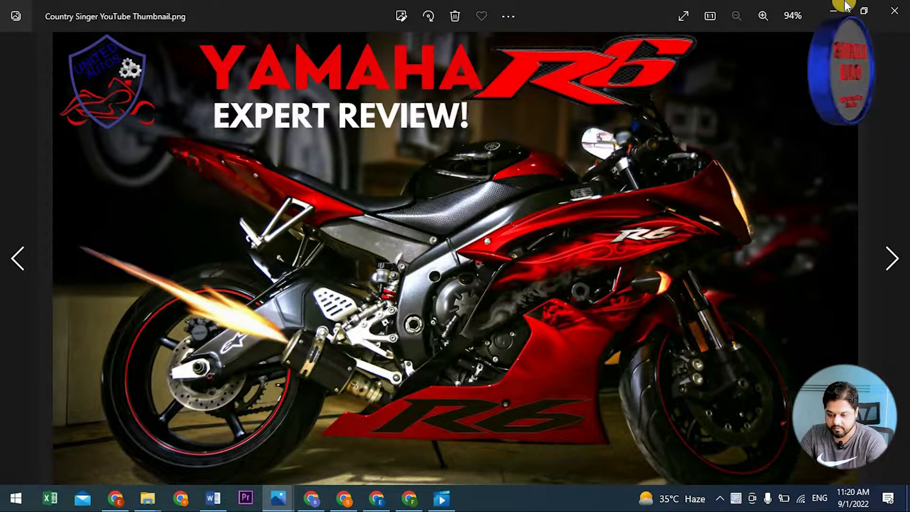
{"action": "left_click", "coordinate": [894, 10]}
{"action": "scroll", "coordinate": [365, 342], "scroll_direction": "down", "scroll_amount": 2}
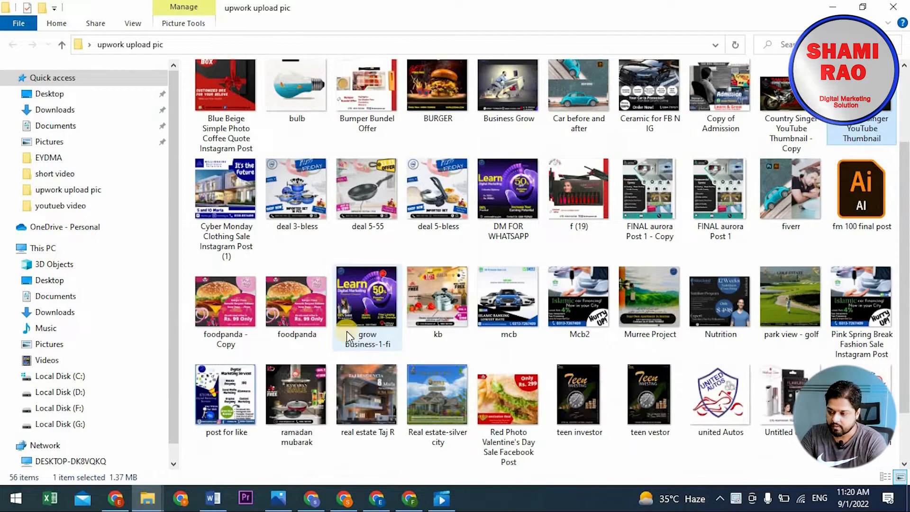
{"action": "double_click", "coordinate": [300, 198]}
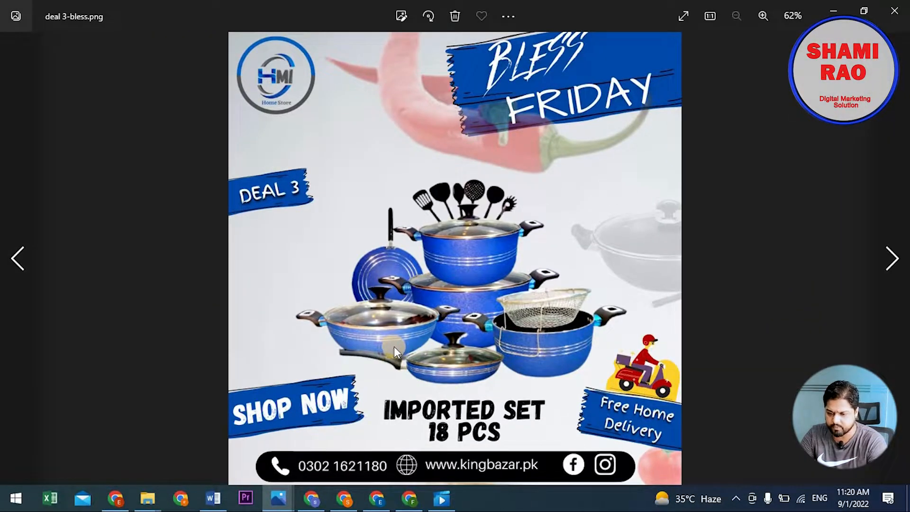
{"action": "left_click", "coordinate": [894, 10]}
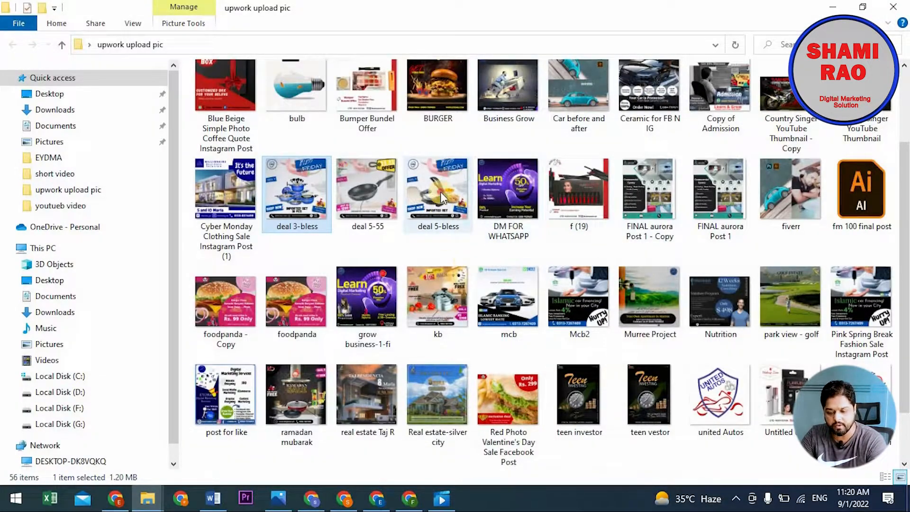
Step: View the deal 5-bless, silver necklace and Blue World City sample designs, and put the sample folder window away
{"action": "left_click", "coordinate": [440, 192]}
{"action": "double_click", "coordinate": [441, 192]}
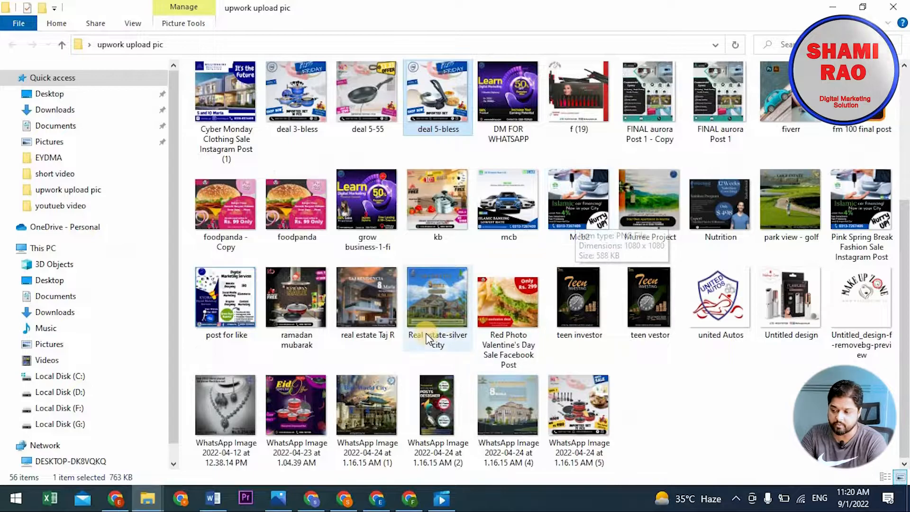
{"action": "double_click", "coordinate": [224, 397]}
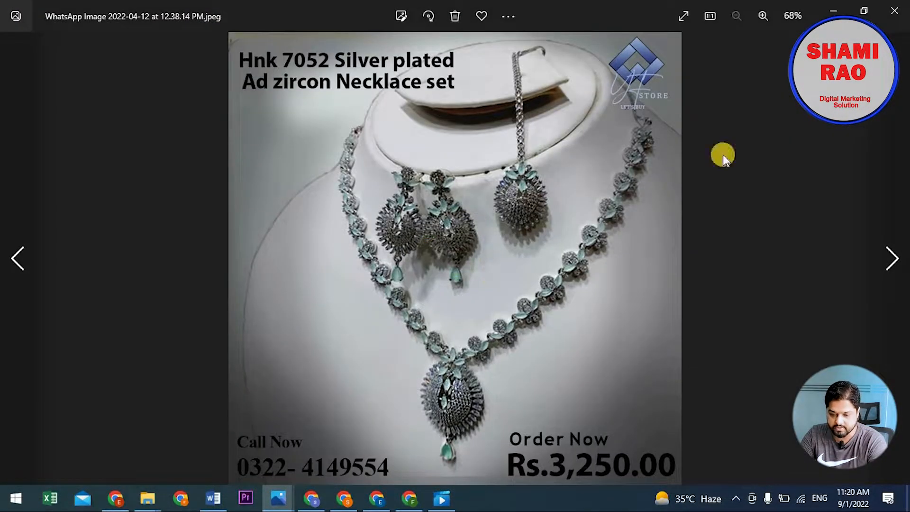
{"action": "key", "text": "Escape"}
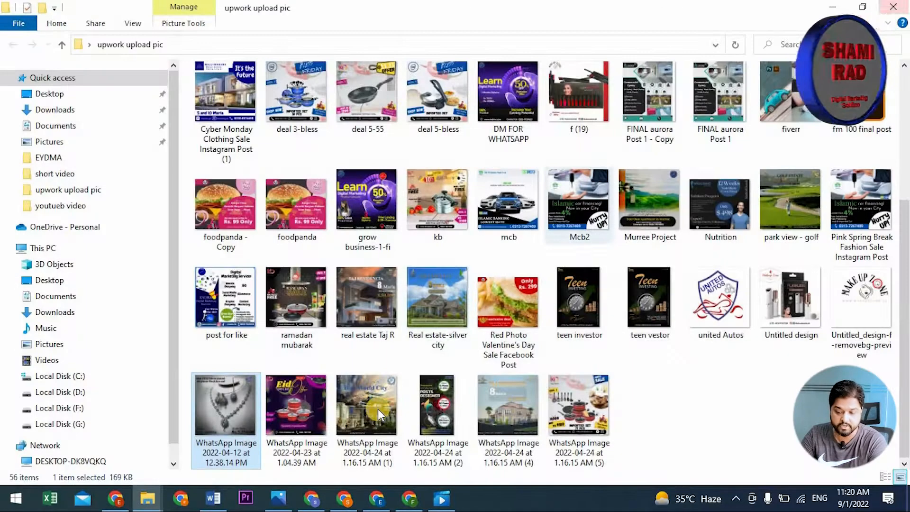
{"action": "left_click", "coordinate": [377, 410]}
{"action": "double_click", "coordinate": [377, 410]}
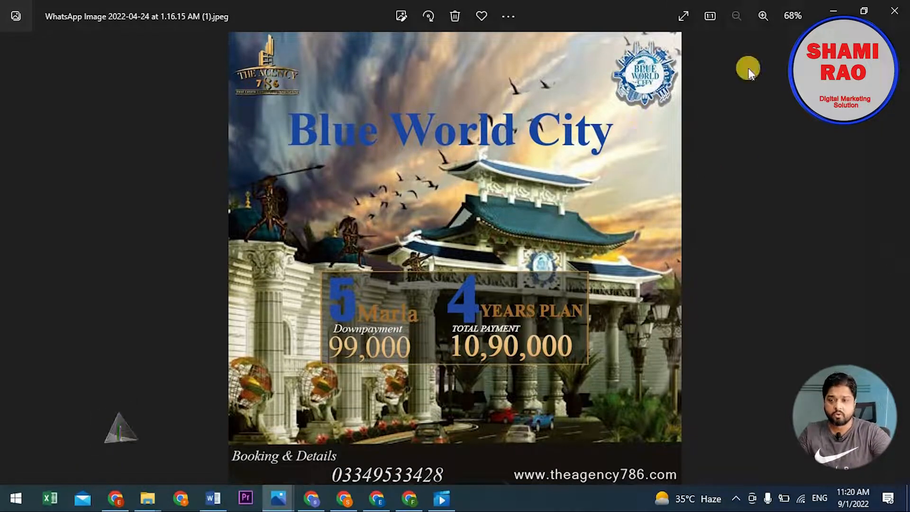
{"action": "left_click", "coordinate": [891, 10]}
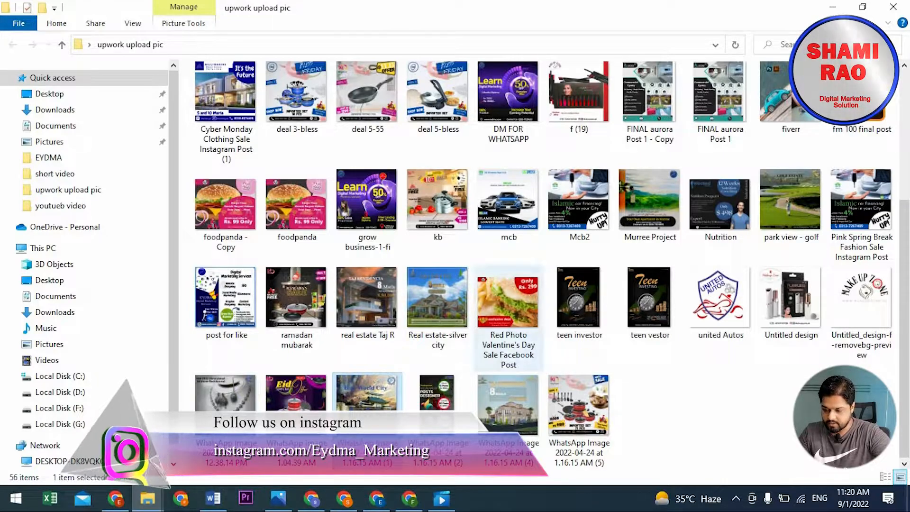
{"action": "left_click", "coordinate": [832, 7]}
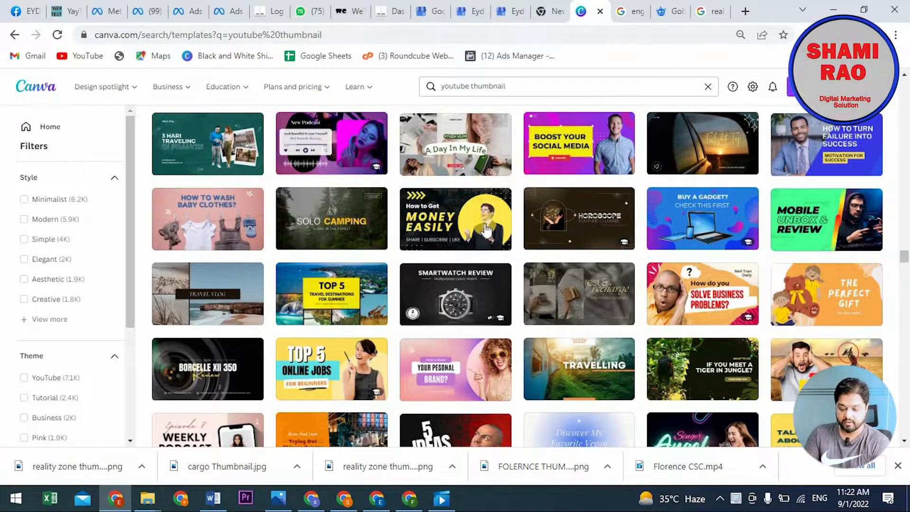
Step: Browse the YouTube thumbnail templates and open the red and black "5 Ideas to Make Money" template for editing
{"action": "scroll", "coordinate": [425, 265], "scroll_direction": "down", "scroll_amount": 3}
{"action": "scroll", "coordinate": [689, 174], "scroll_direction": "down", "scroll_amount": 2}
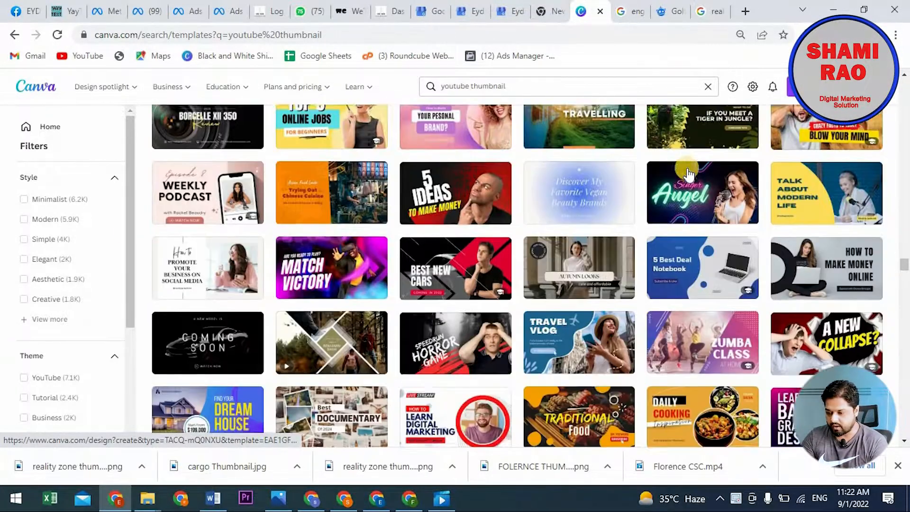
{"action": "scroll", "coordinate": [688, 174], "scroll_direction": "down", "scroll_amount": 3}
{"action": "scroll", "coordinate": [494, 240], "scroll_direction": "up", "scroll_amount": 3}
{"action": "scroll", "coordinate": [290, 271], "scroll_direction": "up", "scroll_amount": 7}
{"action": "scroll", "coordinate": [412, 374], "scroll_direction": "down", "scroll_amount": 3}
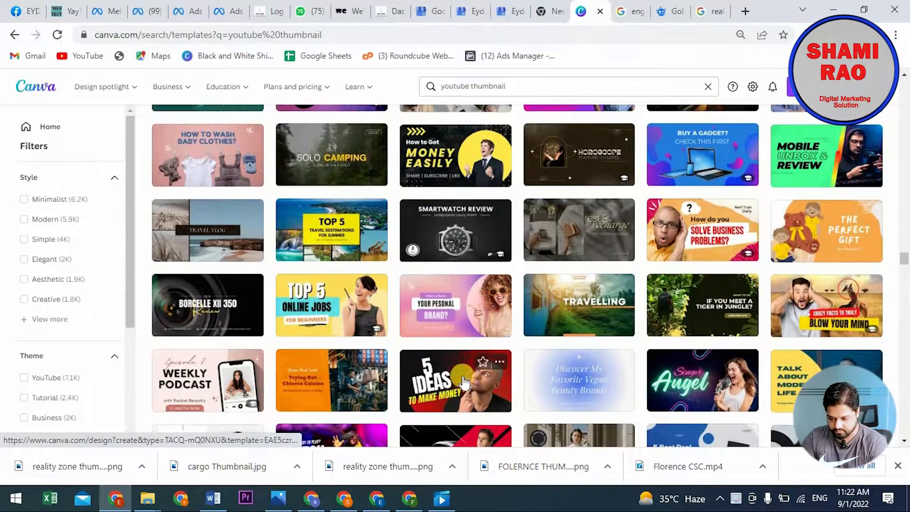
{"action": "scroll", "coordinate": [436, 334], "scroll_direction": "down", "scroll_amount": 1}
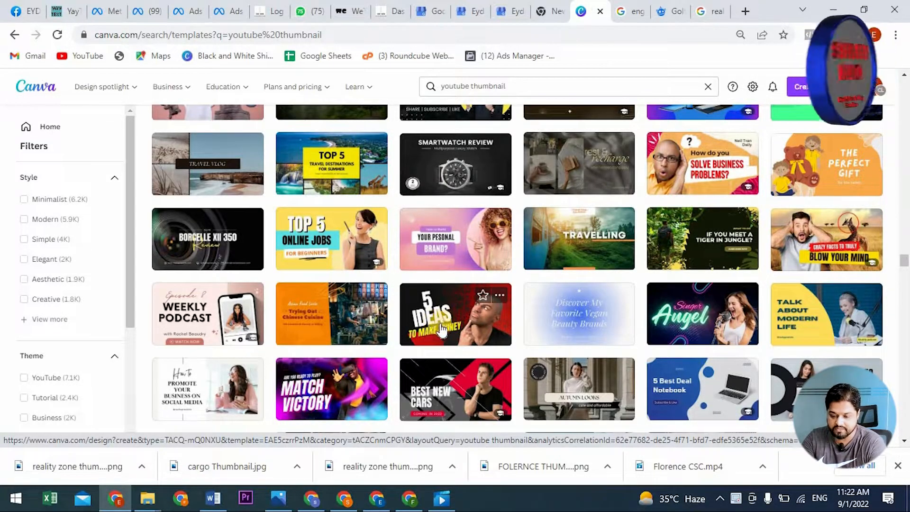
{"action": "left_click", "coordinate": [432, 327]}
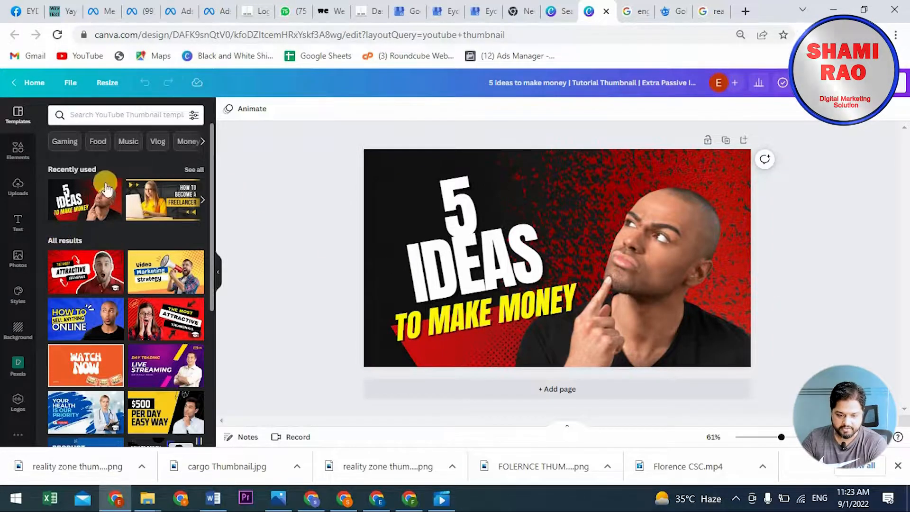
Step: Replace the template's thinking man with the uploaded photo of the man with folded arms, placed over the thumbnail's right half
{"action": "left_click", "coordinate": [607, 267]}
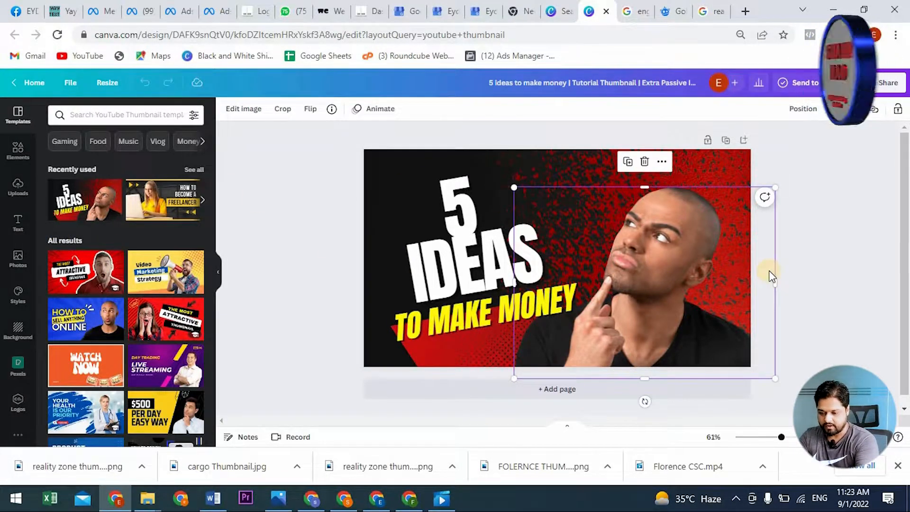
{"action": "key", "text": "Delete"}
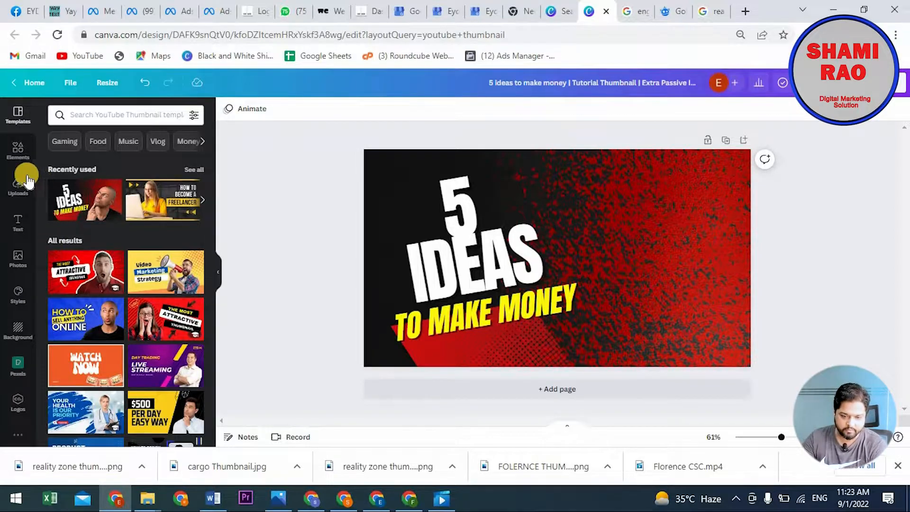
{"action": "left_click", "coordinate": [22, 190]}
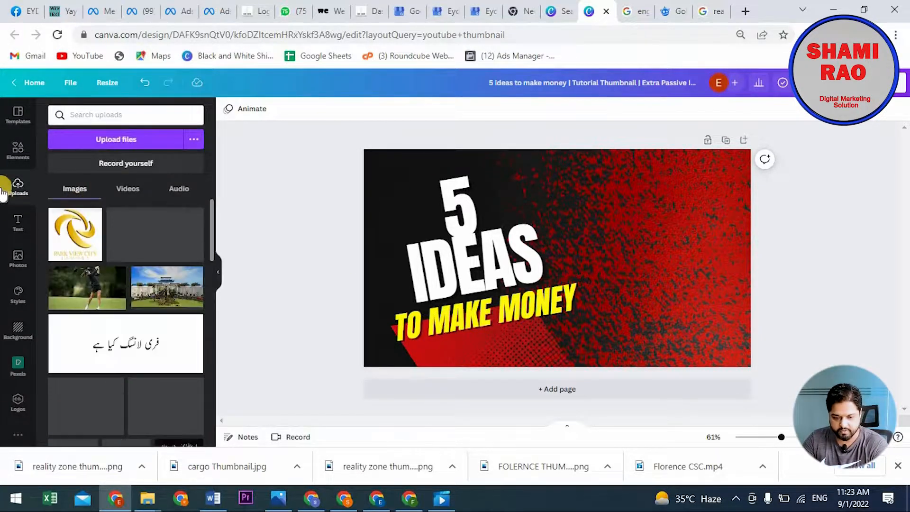
{"action": "scroll", "coordinate": [105, 287], "scroll_direction": "down", "scroll_amount": 4}
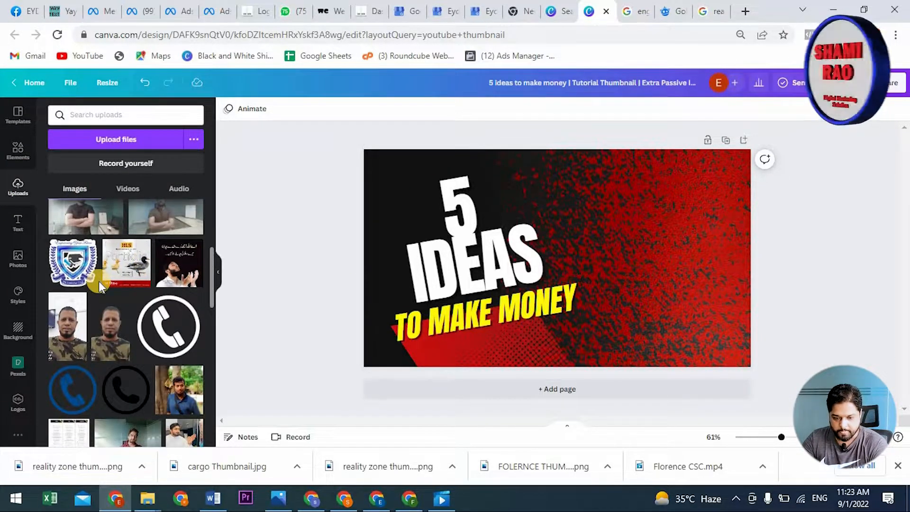
{"action": "scroll", "coordinate": [100, 287], "scroll_direction": "up", "scroll_amount": 3}
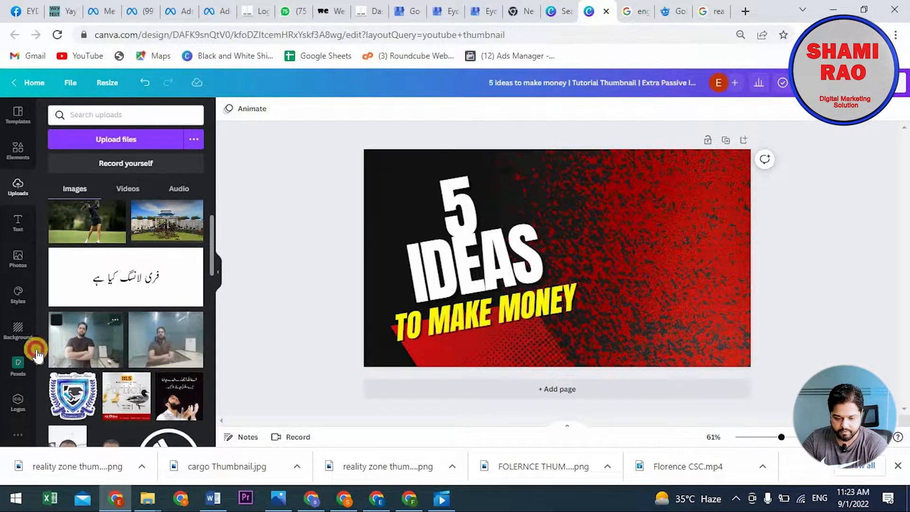
{"action": "left_click", "coordinate": [52, 353]}
{"action": "left_click_drag", "start_coordinate": [590, 261], "coordinate": [677, 272]}
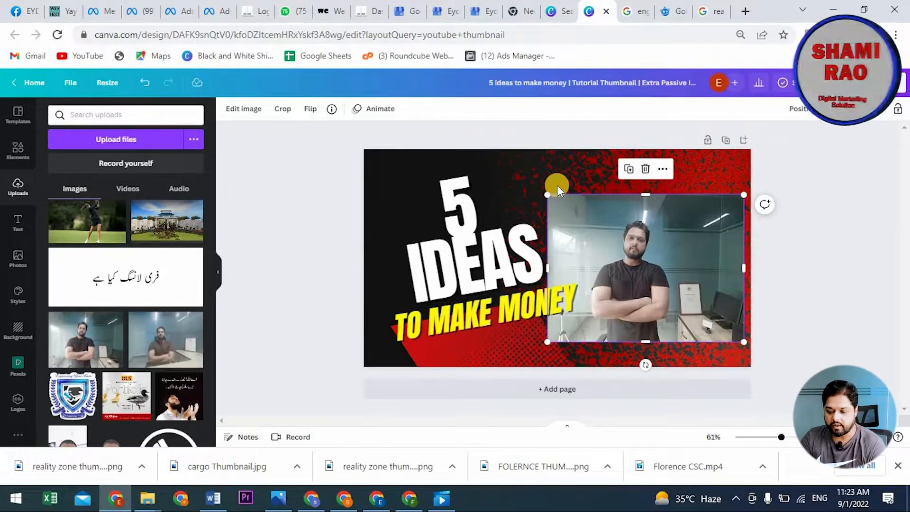
{"action": "left_click", "coordinate": [807, 223]}
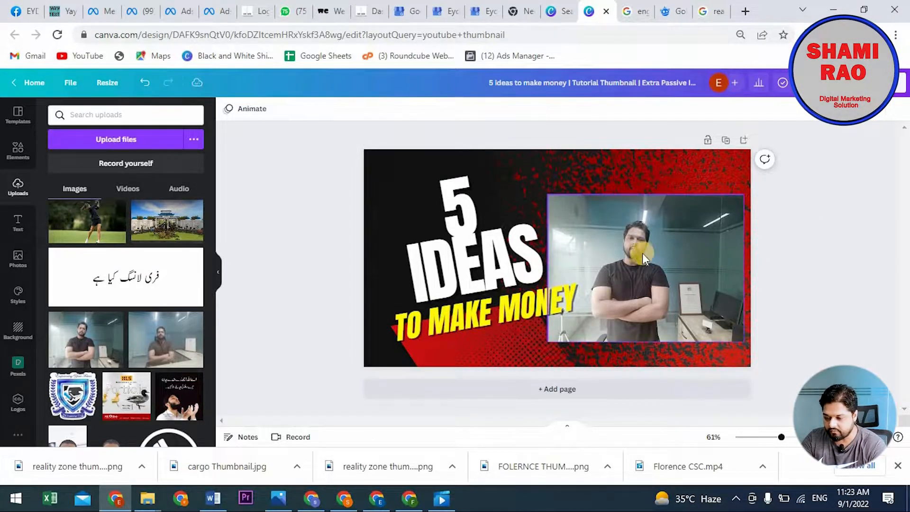
Step: Remove the background from the placed photo with Background Remover
{"action": "left_click", "coordinate": [639, 251]}
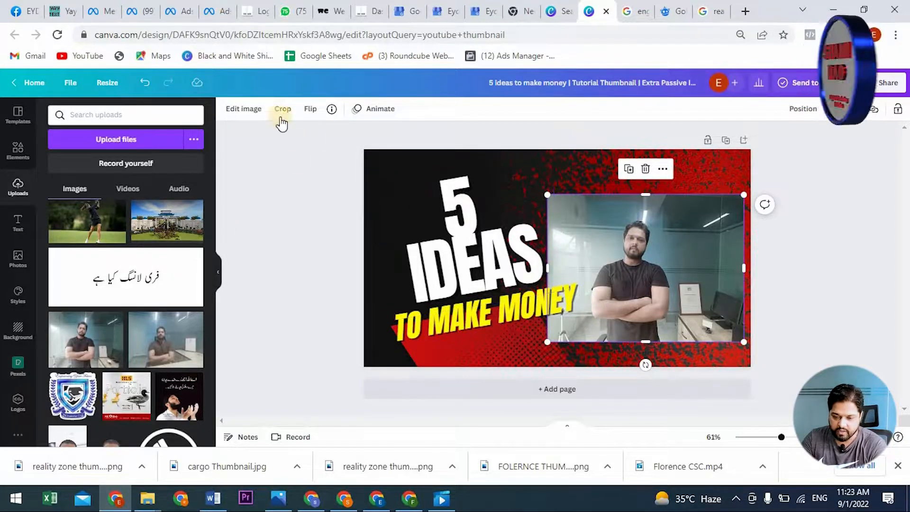
{"action": "left_click", "coordinate": [236, 113]}
{"action": "left_click", "coordinate": [127, 264]}
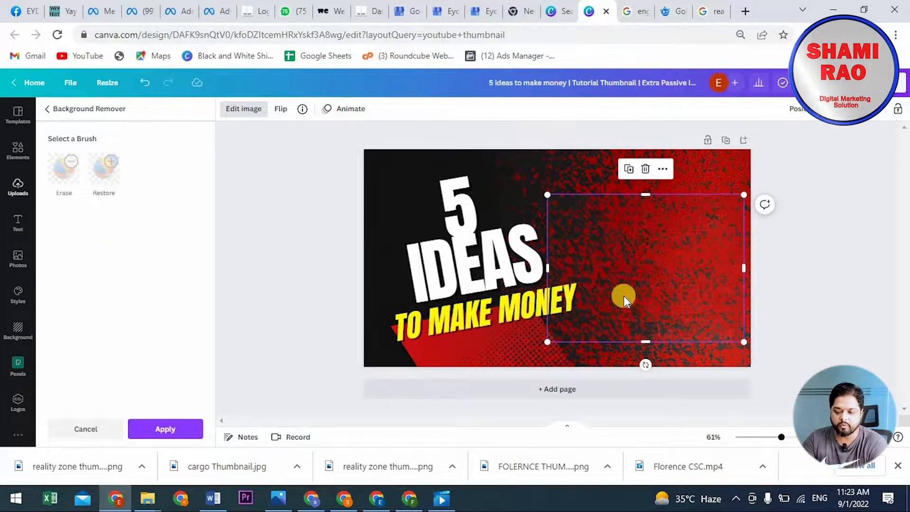
Step: Enlarge the cut-out man to nearly the page height, position him beside the text, and crop the empty area on his left
{"action": "left_click_drag", "start_coordinate": [743, 197], "coordinate": [859, 123]}
{"action": "left_click_drag", "start_coordinate": [547, 342], "coordinate": [534, 360]}
{"action": "mouse_move", "coordinate": [633, 277]}
{"action": "left_mouse_down"}
{"action": "mouse_move", "coordinate": [628, 294]}
{"action": "mouse_move", "coordinate": [607, 279]}
{"action": "mouse_move", "coordinate": [641, 272]}
{"action": "left_mouse_up"}
{"action": "left_click", "coordinate": [285, 273]}
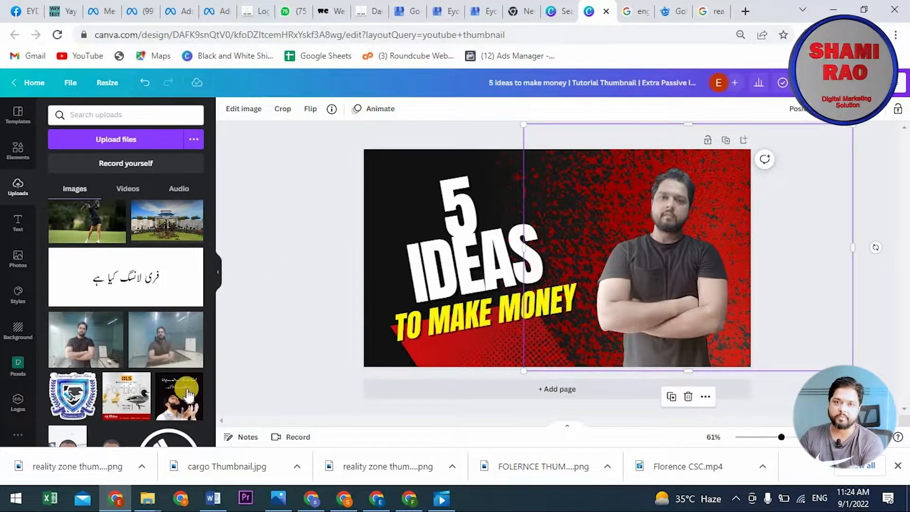
{"action": "left_click_drag", "start_coordinate": [524, 246], "coordinate": [589, 242]}
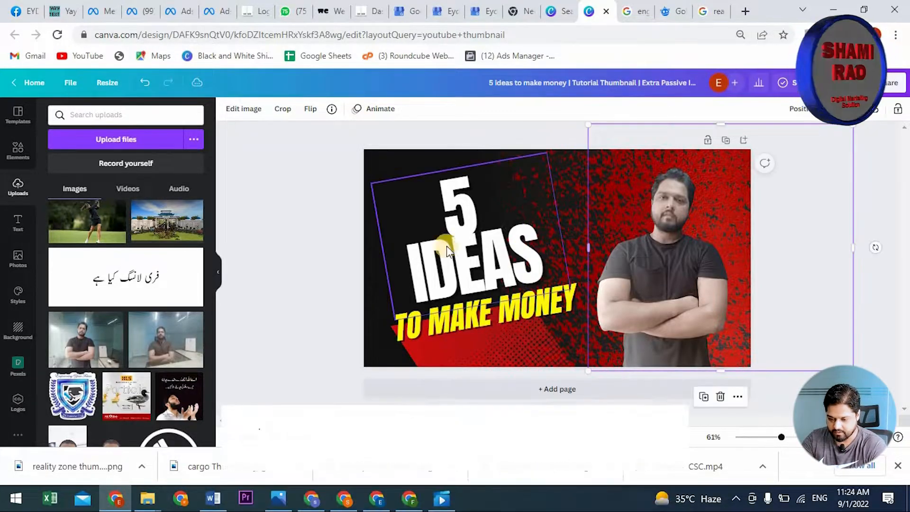
{"action": "left_click", "coordinate": [288, 215]}
Step: Move the "5 IDEAS" heading up so that it partly overhangs the page's upper edge
{"action": "left_click", "coordinate": [447, 261]}
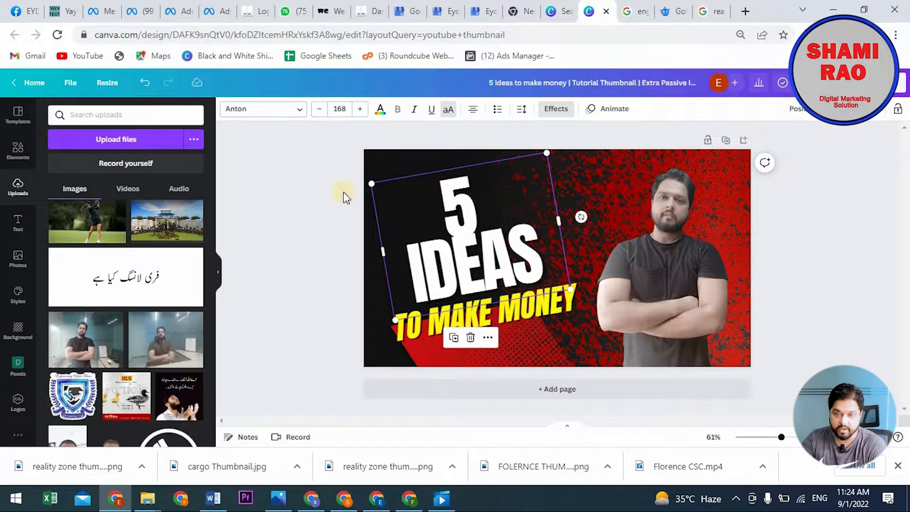
{"action": "mouse_move", "coordinate": [413, 244]}
{"action": "left_mouse_down"}
{"action": "mouse_move", "coordinate": [422, 237]}
{"action": "mouse_move", "coordinate": [409, 239]}
{"action": "left_mouse_up"}
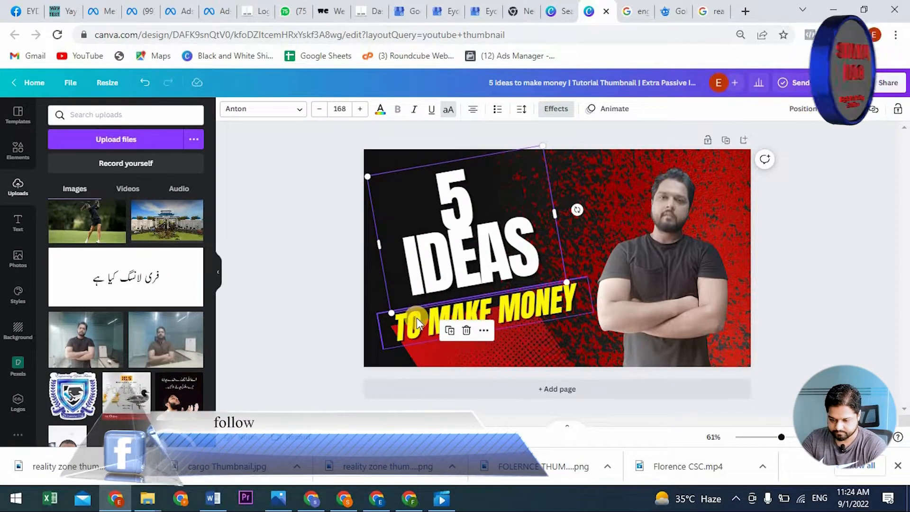
{"action": "left_click_drag", "start_coordinate": [426, 240], "coordinate": [412, 182]}
Step: Replace the yellow "TO MAKE MONEY" text with "HOW TO MAKE POST ON CANVA"
{"action": "left_click", "coordinate": [440, 312]}
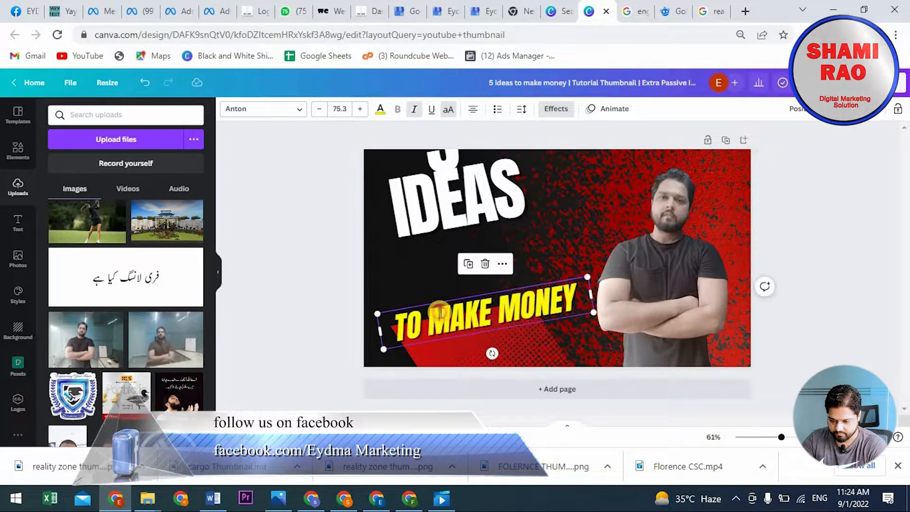
{"action": "left_click", "coordinate": [433, 320]}
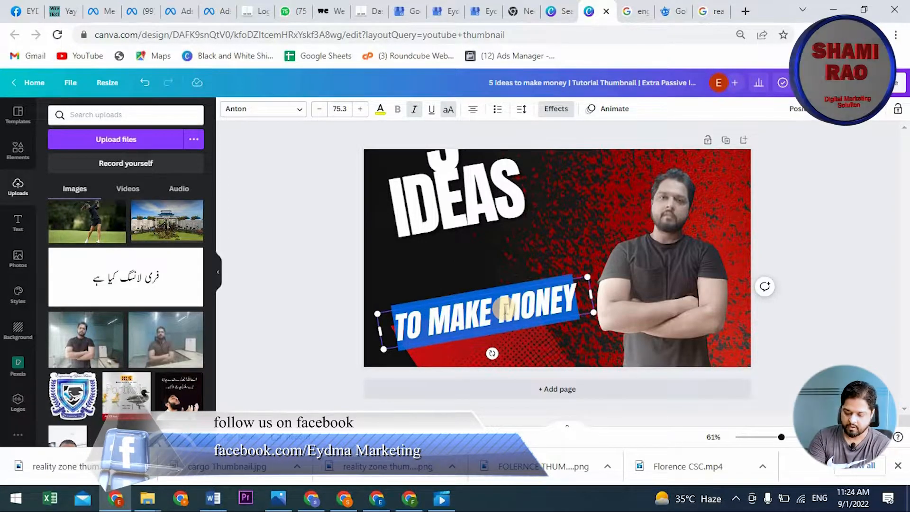
{"action": "type", "text": "HOW TO"}
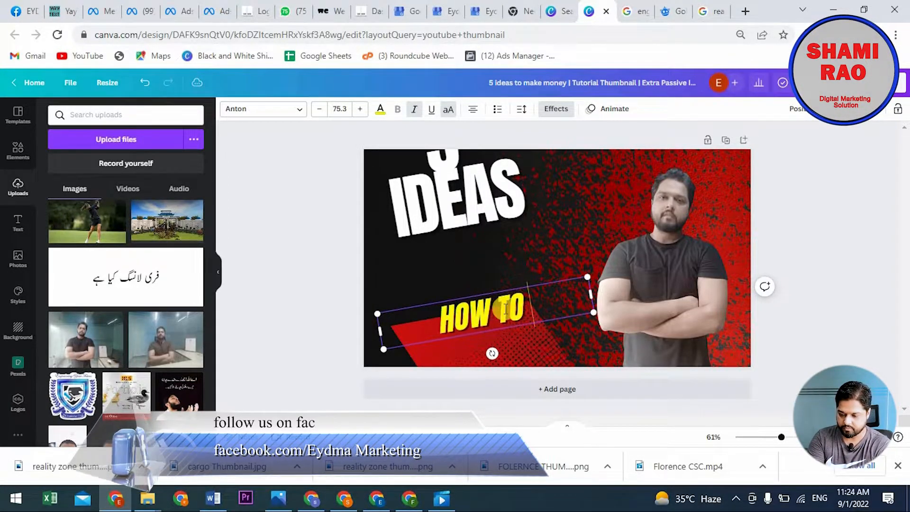
{"action": "type", "text": " MAKE P"}
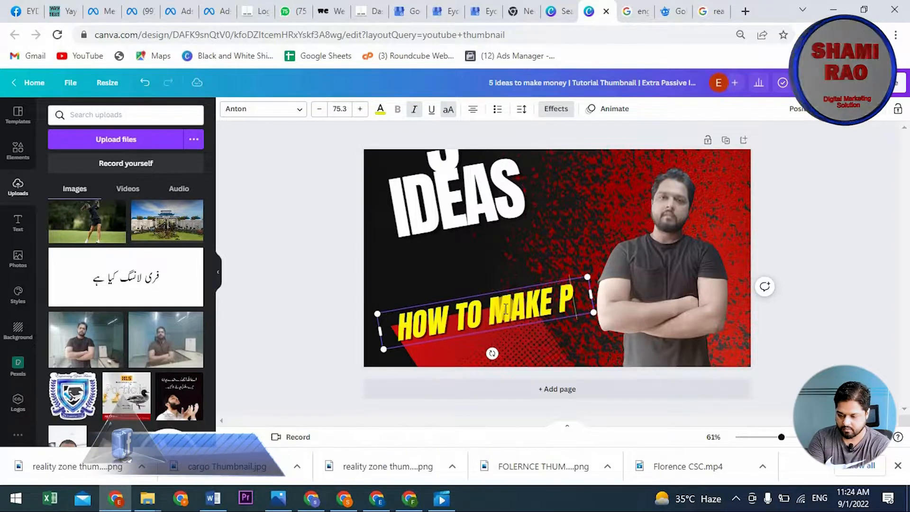
{"action": "type", "text": "OST ON"}
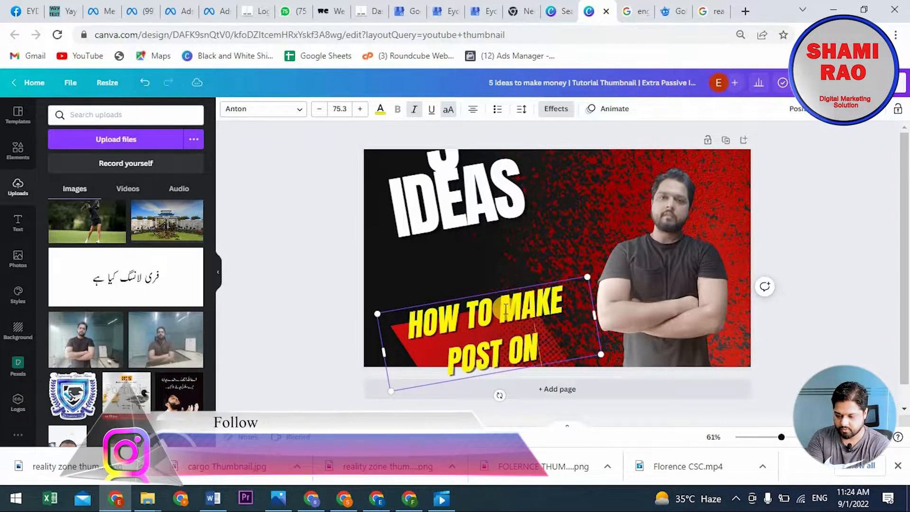
{"action": "type", "text": " CANVA"}
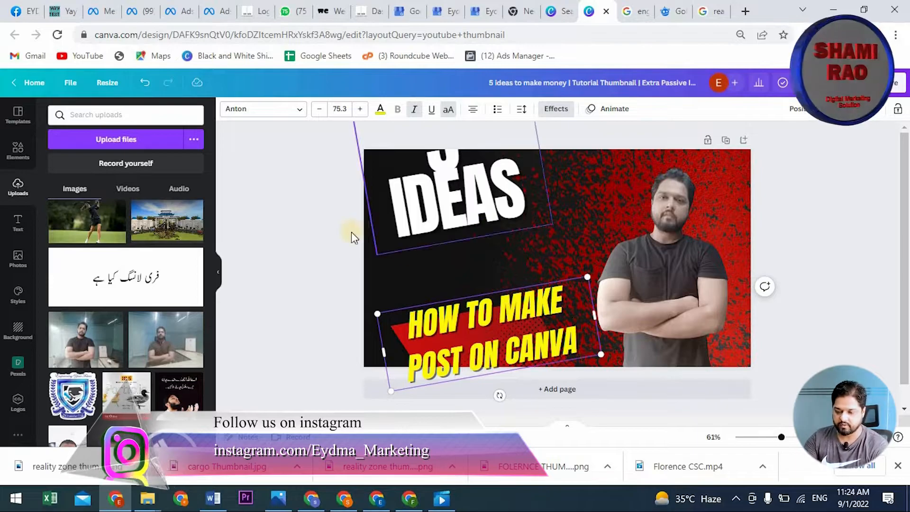
Step: Move the "5 IDEAS" heading across the page so that it partly covers the man's head
{"action": "left_click", "coordinate": [331, 245]}
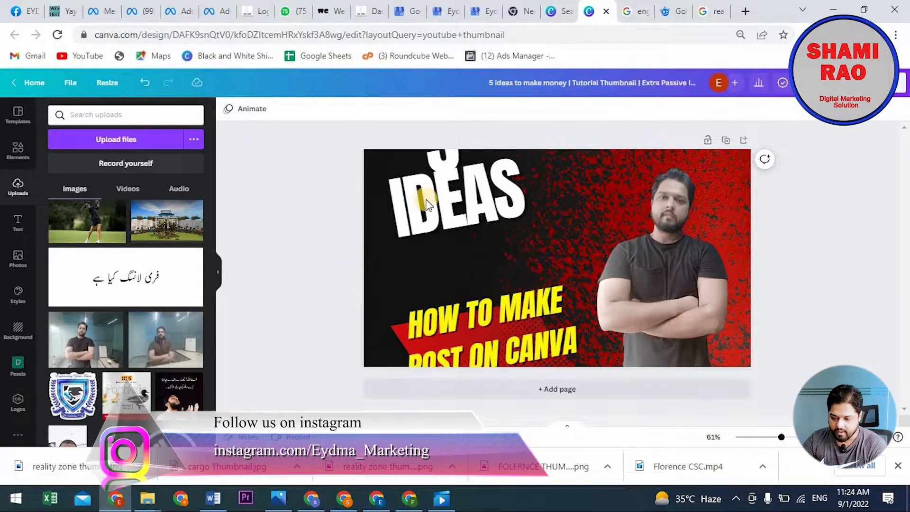
{"action": "left_click_drag", "start_coordinate": [489, 187], "coordinate": [609, 159]}
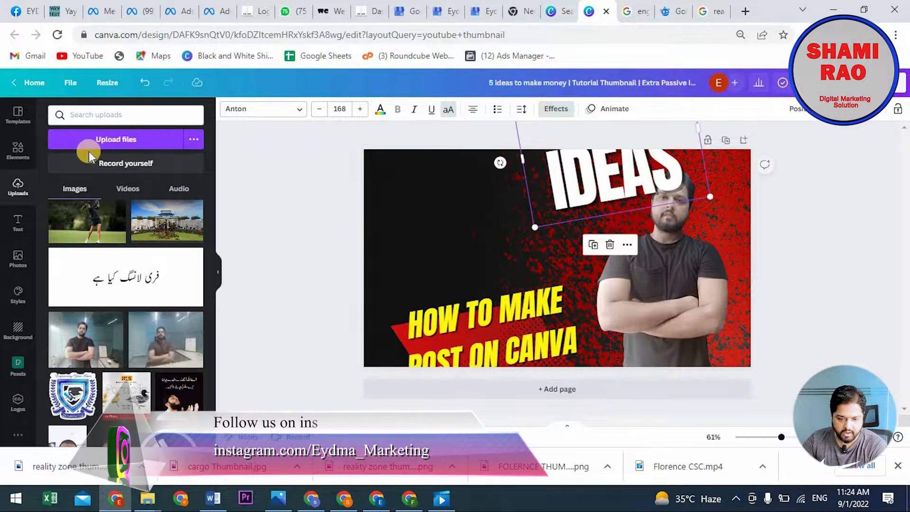
Step: Search the elements for "canva", insert the gradient Canva wordmark, and enlarge it to fill the space above the yellow text
{"action": "left_click", "coordinate": [105, 113]}
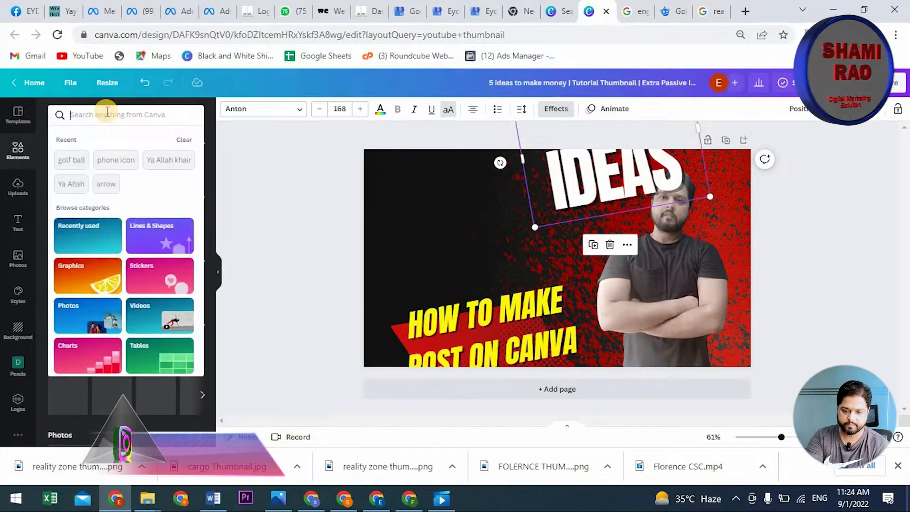
{"action": "type", "text": "canva"}
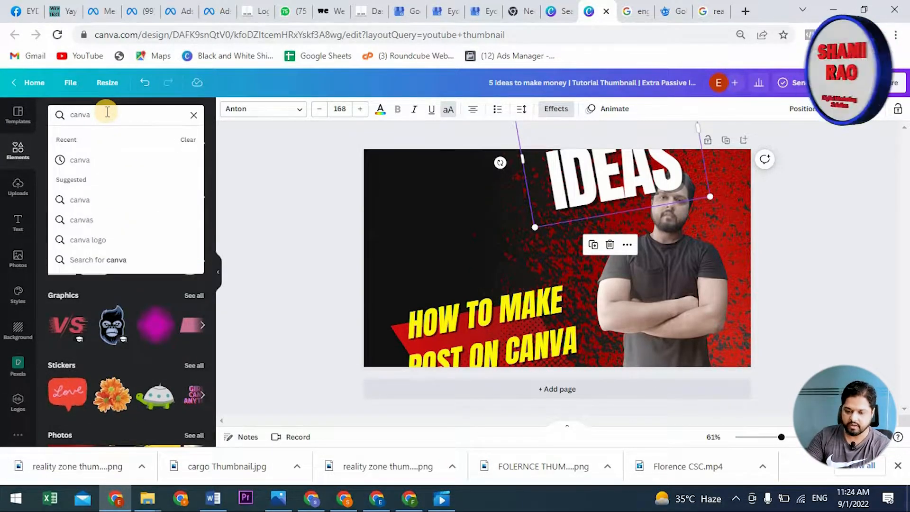
{"action": "key", "text": "Return"}
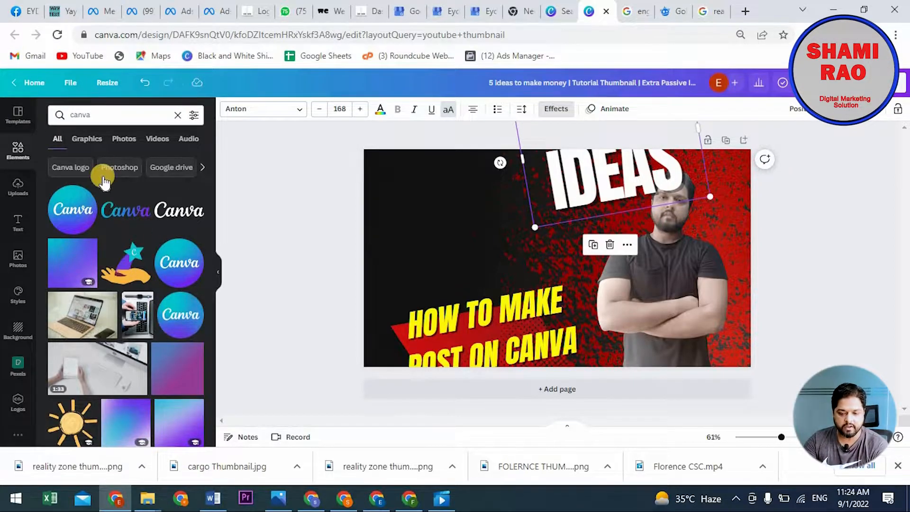
{"action": "left_click", "coordinate": [117, 216]}
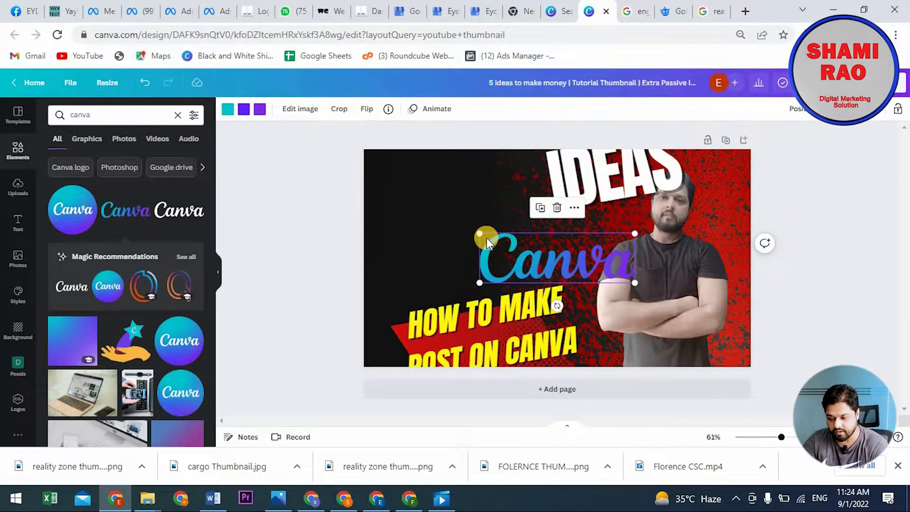
{"action": "left_click_drag", "start_coordinate": [483, 236], "coordinate": [417, 230]}
{"action": "left_click_drag", "start_coordinate": [506, 250], "coordinate": [485, 253]}
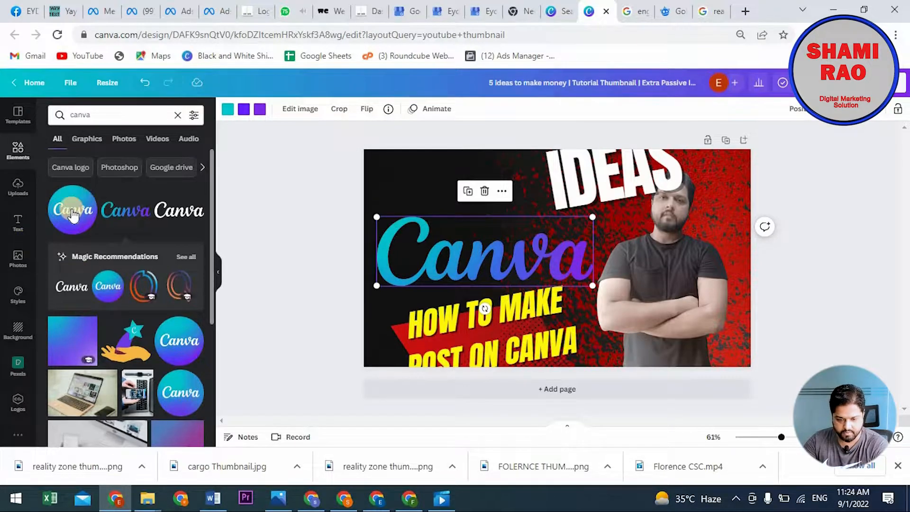
Step: Raise the yellow "HOW TO MAKE POST ON CANVA" text so that both lines fit within the page
{"action": "left_click", "coordinate": [457, 334]}
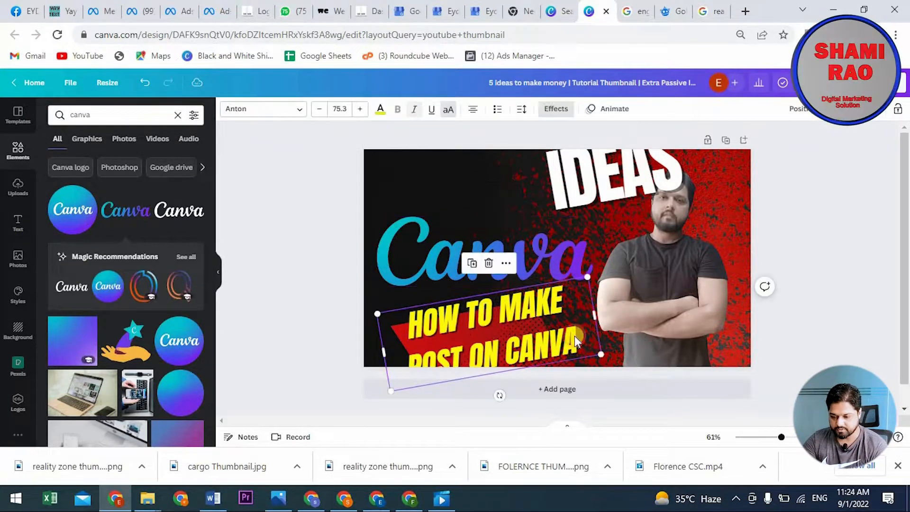
{"action": "left_click", "coordinate": [263, 256]}
{"action": "left_click", "coordinate": [485, 343]}
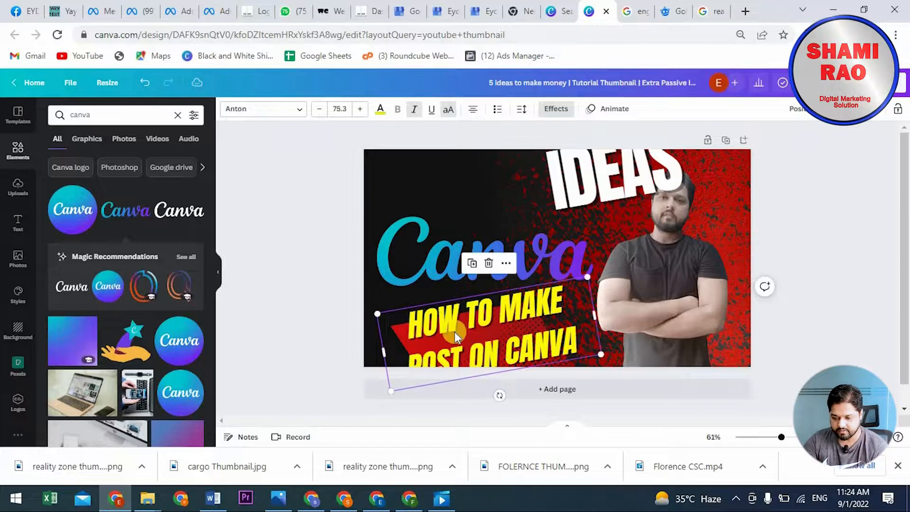
{"action": "left_click_drag", "start_coordinate": [455, 341], "coordinate": [455, 321]}
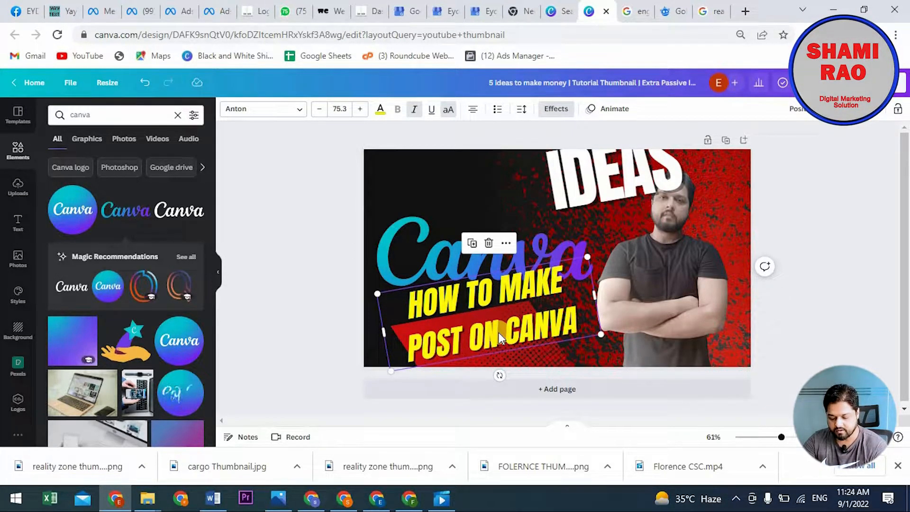
{"action": "key", "text": "ctrl+d"}
{"action": "left_click_drag", "start_coordinate": [504, 324], "coordinate": [479, 171]}
{"action": "double_click", "coordinate": [509, 209]}
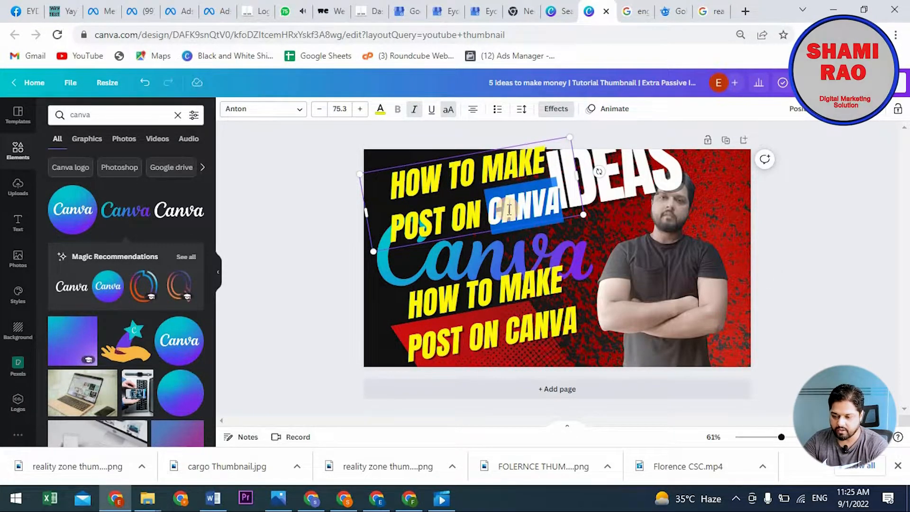
{"action": "left_click", "coordinate": [272, 231]}
{"action": "left_click_drag", "start_coordinate": [462, 203], "coordinate": [476, 213]}
{"action": "key", "text": "Delete"}
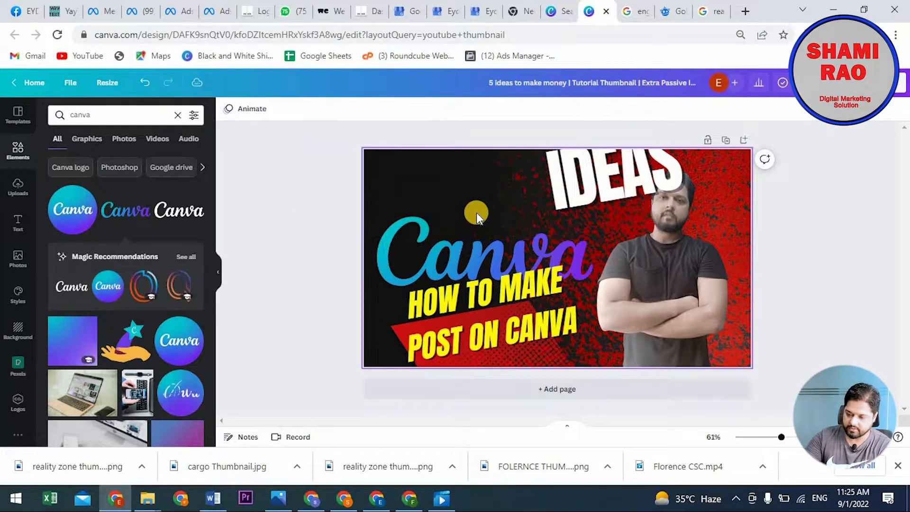
Step: Duplicate the "5 IDEAS" heading and position the copy over the Canva wordmark, with its first line inside the page
{"action": "left_click", "coordinate": [575, 203]}
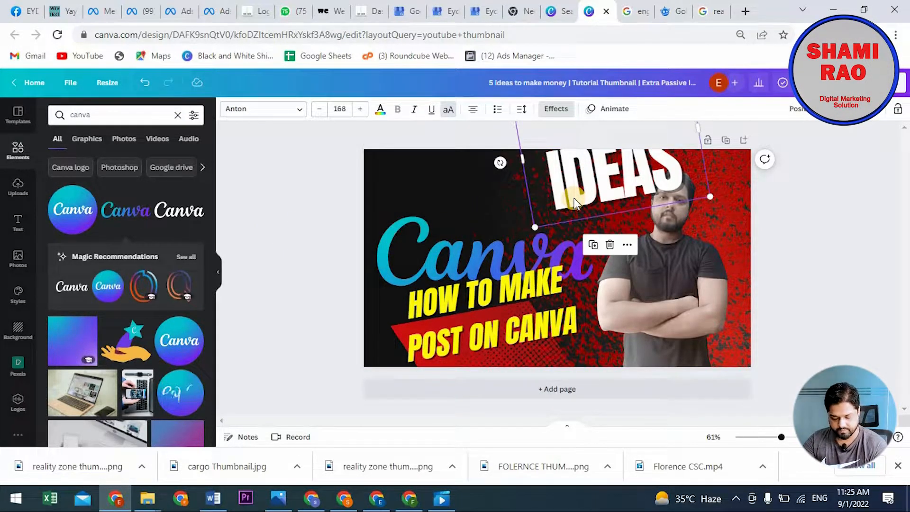
{"action": "left_click_drag", "start_coordinate": [574, 203], "coordinate": [440, 217]}
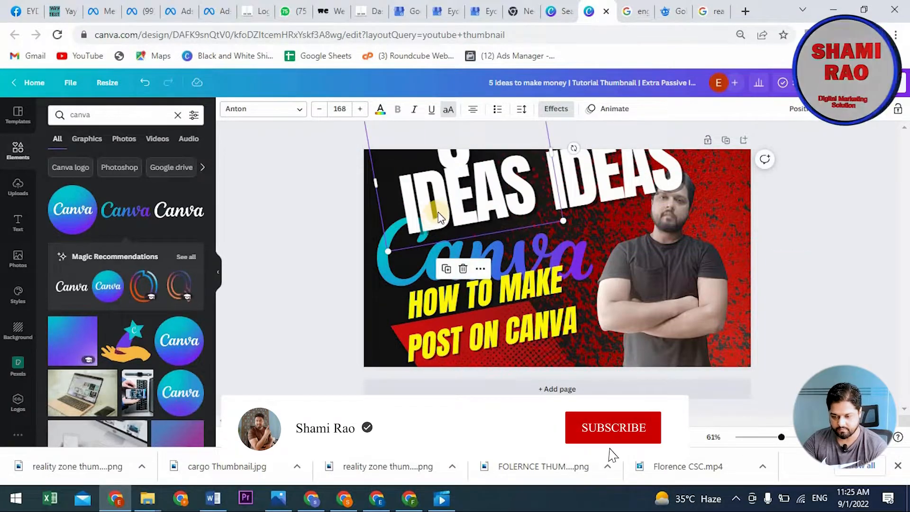
{"action": "double_click", "coordinate": [462, 165]}
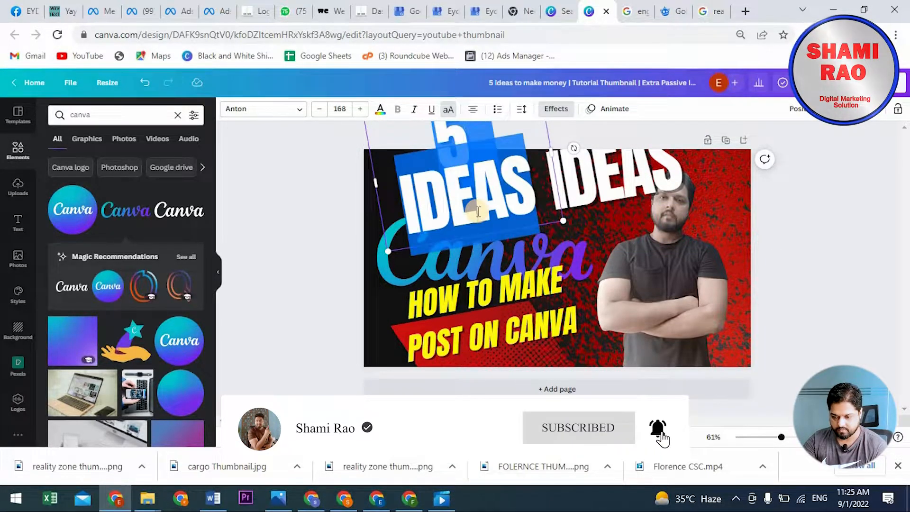
{"action": "left_click", "coordinate": [489, 259]}
{"action": "left_click_drag", "start_coordinate": [484, 206], "coordinate": [540, 250]}
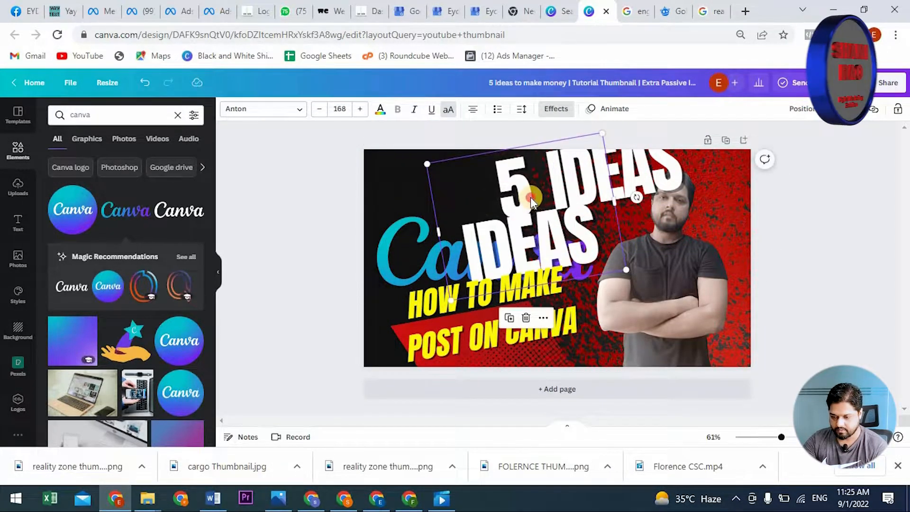
Step: Remove the "5" line from the duplicated heading and replace its "IDEAS" text with "LEARN"
{"action": "double_click", "coordinate": [532, 197]}
{"action": "left_click", "coordinate": [534, 175]}
{"action": "key", "text": "BackSpace"}
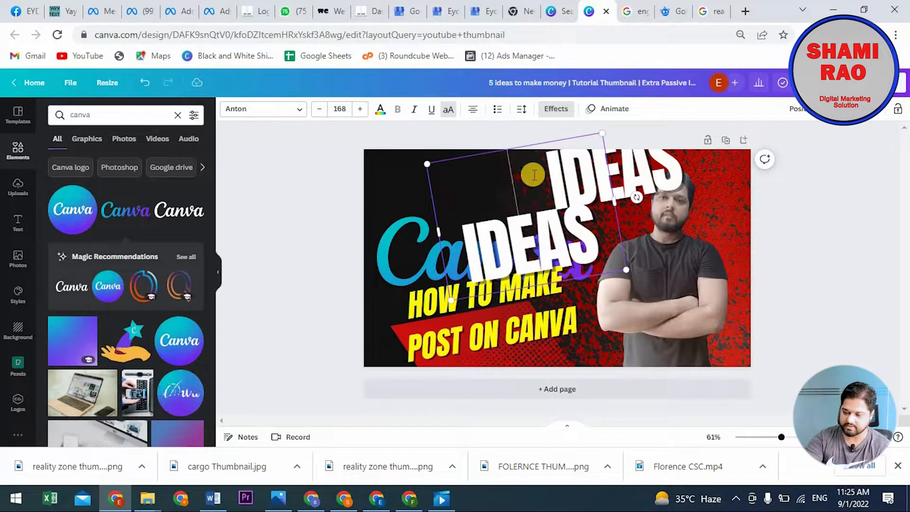
{"action": "key", "text": "Delete"}
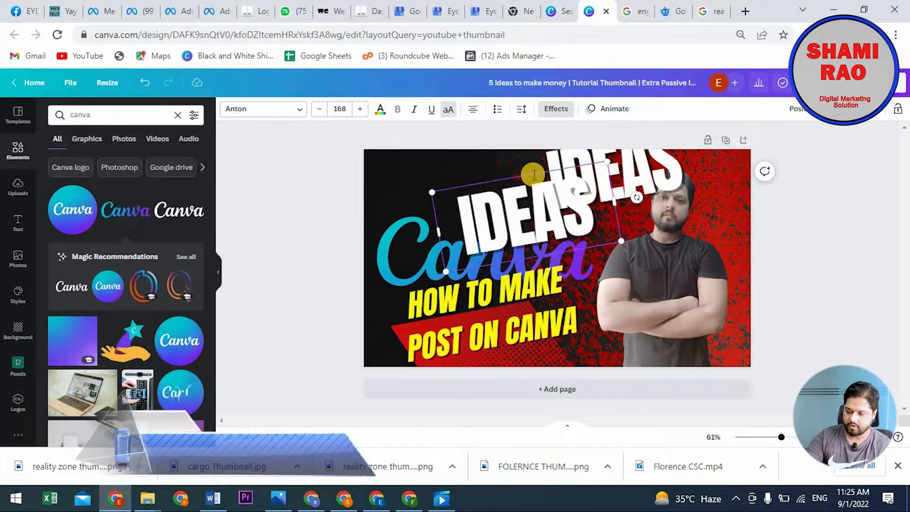
{"action": "double_click", "coordinate": [592, 208]}
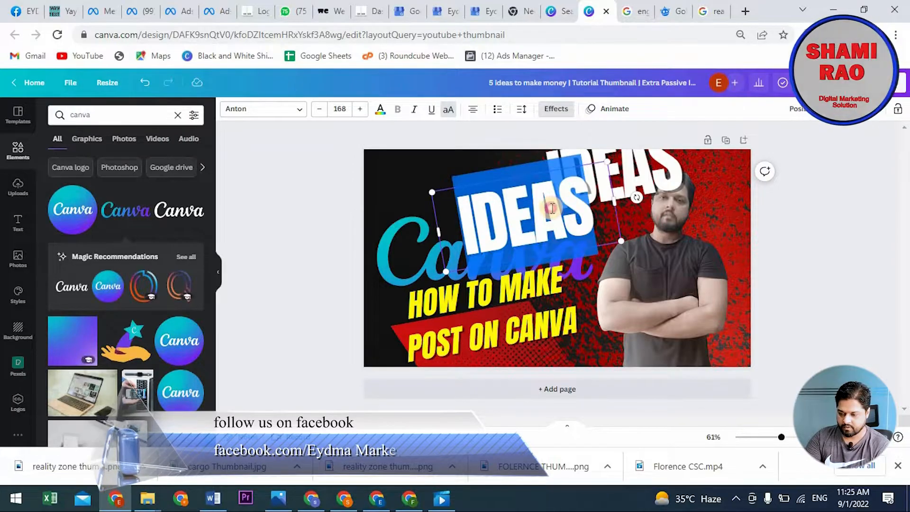
{"action": "type", "text": "LEAN"}
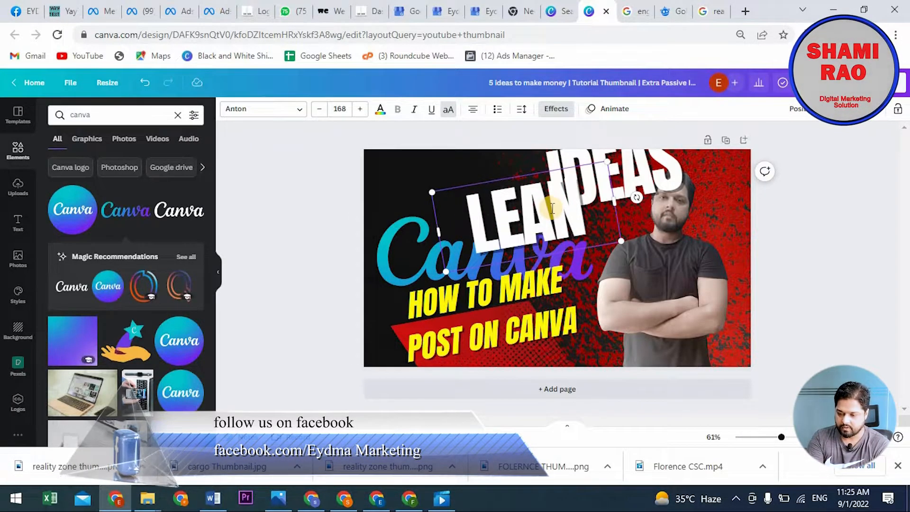
{"action": "key", "text": "BackSpace"}
{"action": "type", "text": "RN"}
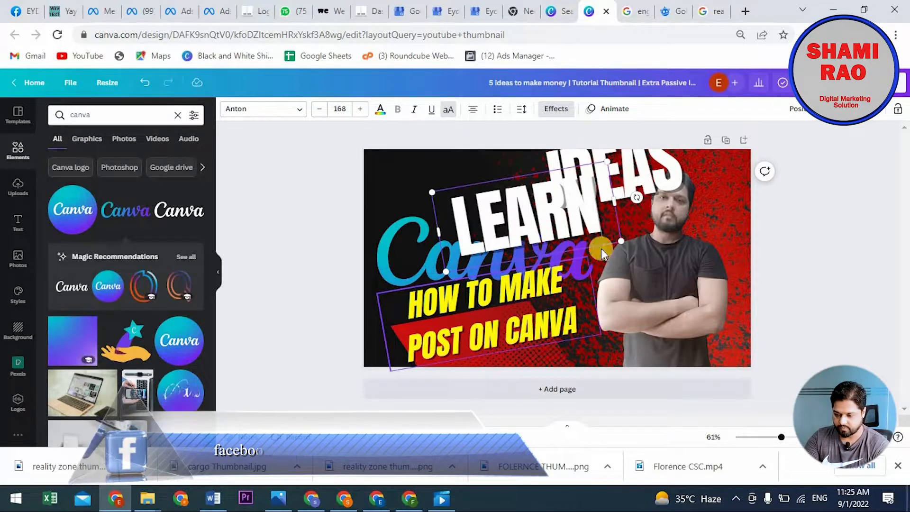
Step: Level the "LEARN" heading to 0° and place it above the Canva wordmark, and delete the original "5 IDEAS" heading
{"action": "left_click_drag", "start_coordinate": [637, 197], "coordinate": [638, 217]}
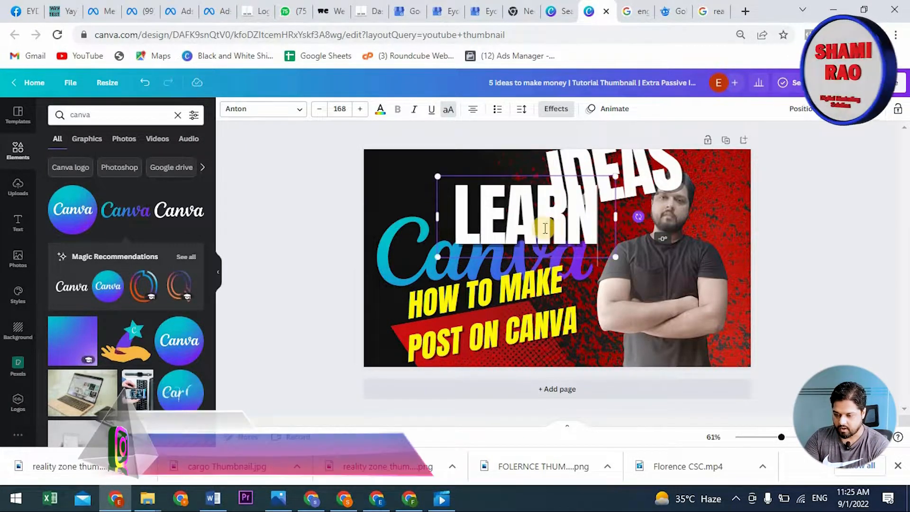
{"action": "left_click", "coordinate": [263, 206]}
{"action": "left_click_drag", "start_coordinate": [500, 223], "coordinate": [431, 184]}
{"action": "left_click", "coordinate": [615, 169]}
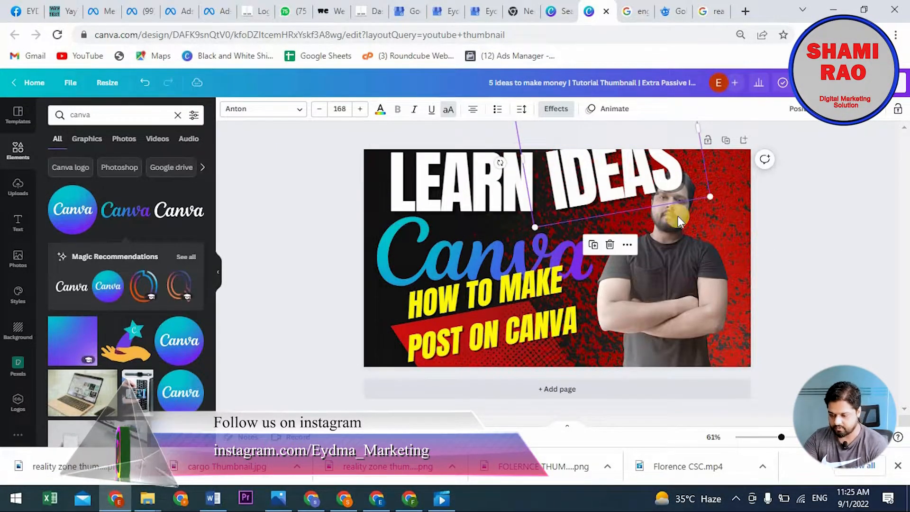
{"action": "key", "text": "Delete"}
Step: Adjust the man's photo to saturation 85, contrast 82 and brightness -9
{"action": "left_click", "coordinate": [628, 233]}
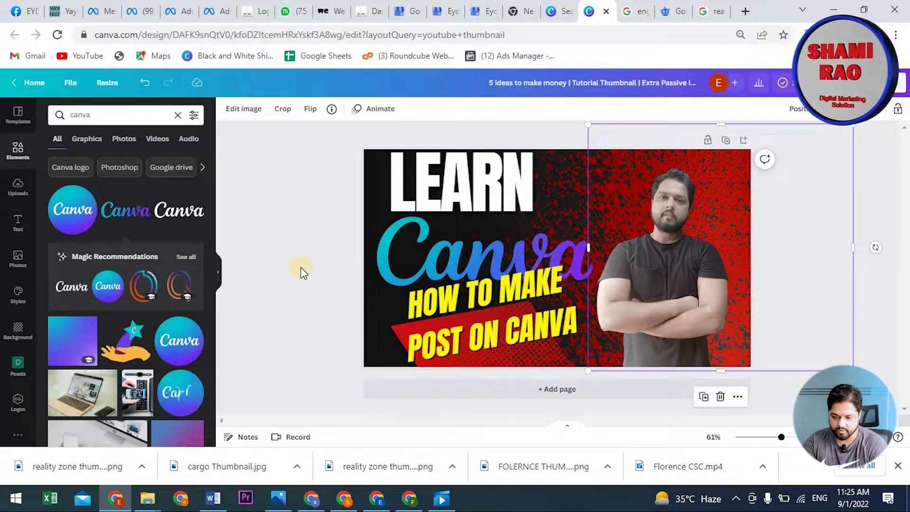
{"action": "left_click", "coordinate": [236, 115]}
{"action": "scroll", "coordinate": [95, 349], "scroll_direction": "down", "scroll_amount": 2}
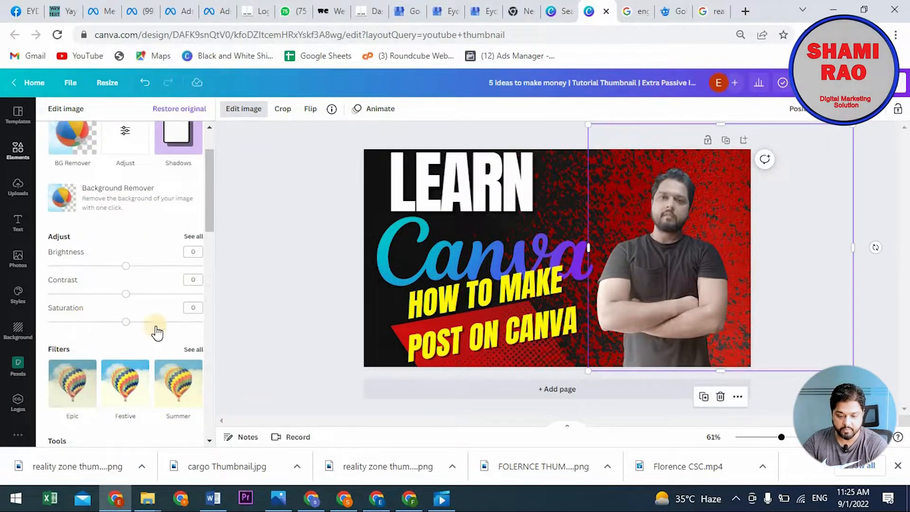
{"action": "left_click_drag", "start_coordinate": [127, 329], "coordinate": [189, 334]}
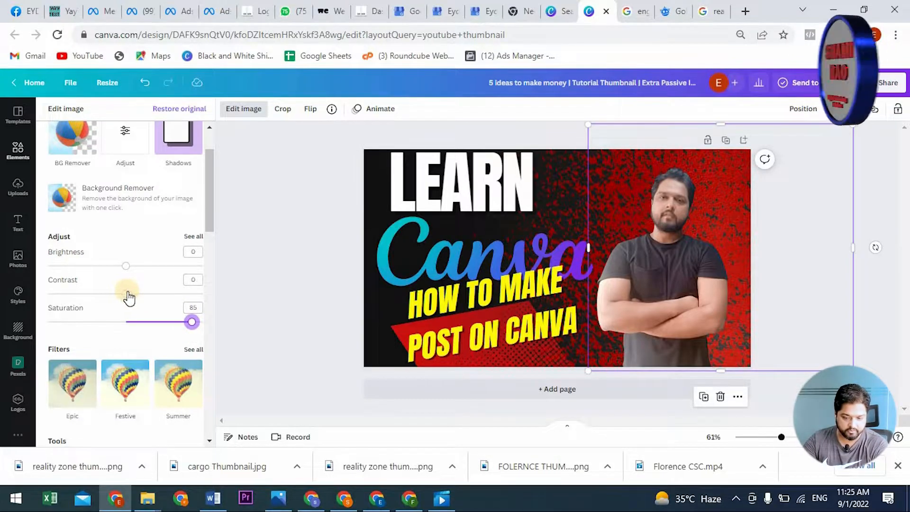
{"action": "left_click_drag", "start_coordinate": [138, 305], "coordinate": [191, 309]}
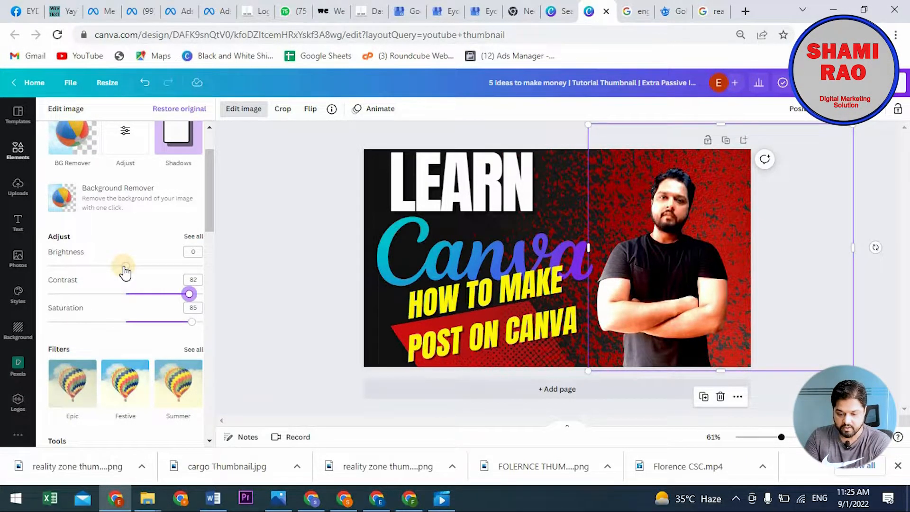
{"action": "mouse_move", "coordinate": [125, 267]}
{"action": "left_mouse_down"}
{"action": "mouse_move", "coordinate": [136, 264]}
{"action": "mouse_move", "coordinate": [121, 271]}
{"action": "left_mouse_up"}
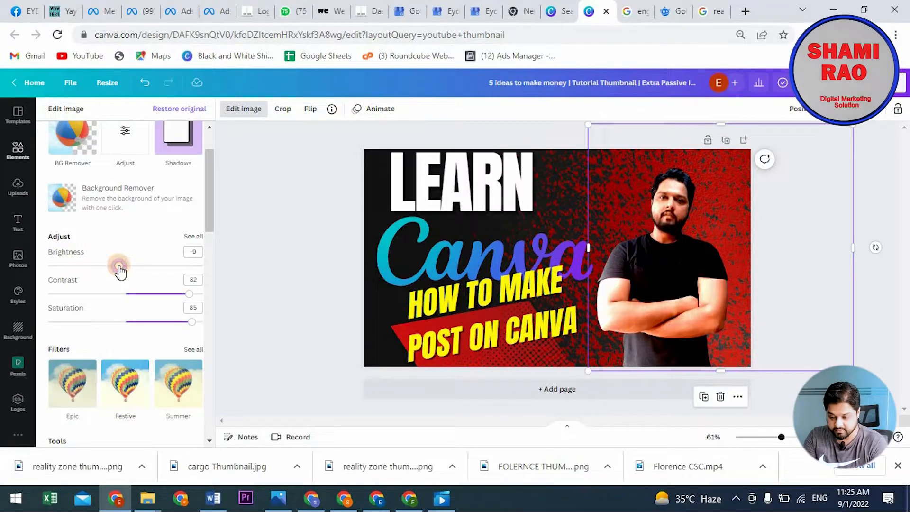
{"action": "left_click", "coordinate": [262, 269]}
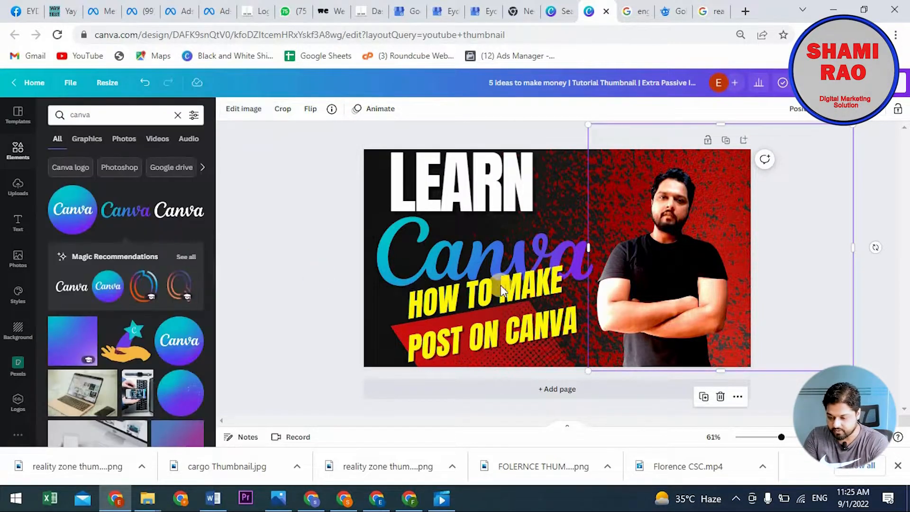
Step: Rotate the yellow "HOW TO MAKE POST ON CANVA" text to nearly level and place it just below the Canva wordmark
{"action": "left_click", "coordinate": [479, 321]}
{"action": "left_click_drag", "start_coordinate": [493, 376], "coordinate": [490, 375]}
{"action": "left_click_drag", "start_coordinate": [530, 308], "coordinate": [521, 321]}
{"action": "left_click", "coordinate": [279, 299]}
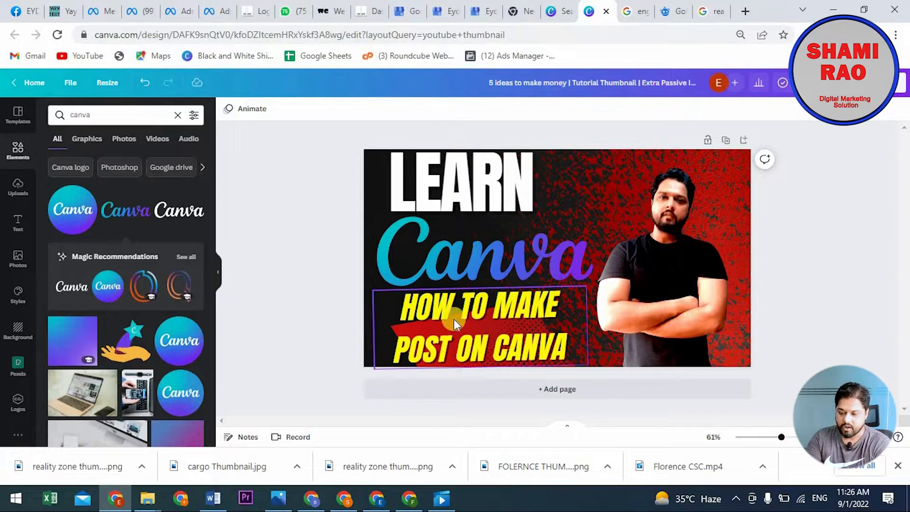
Step: Reduce the yellow text's line spacing to about 0.95 and move the text closer to the page's lower-left corner
{"action": "left_click", "coordinate": [423, 325]}
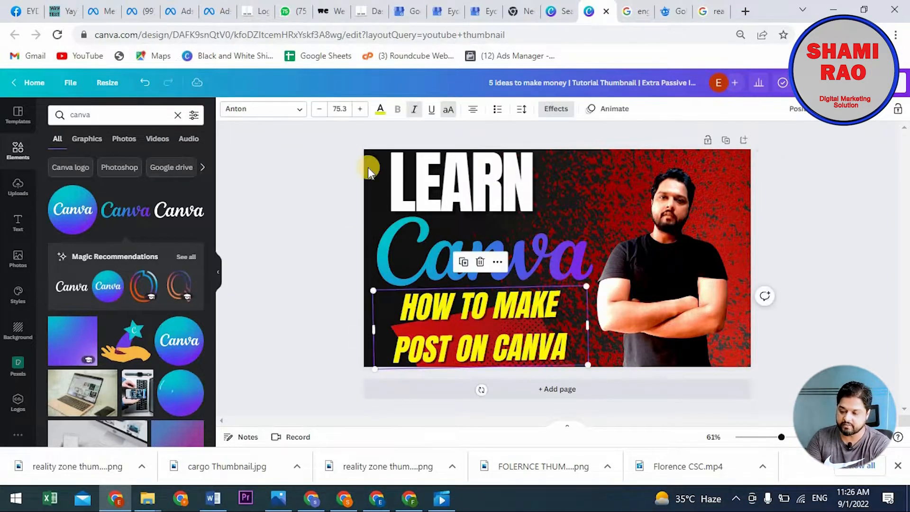
{"action": "left_click", "coordinate": [522, 112]}
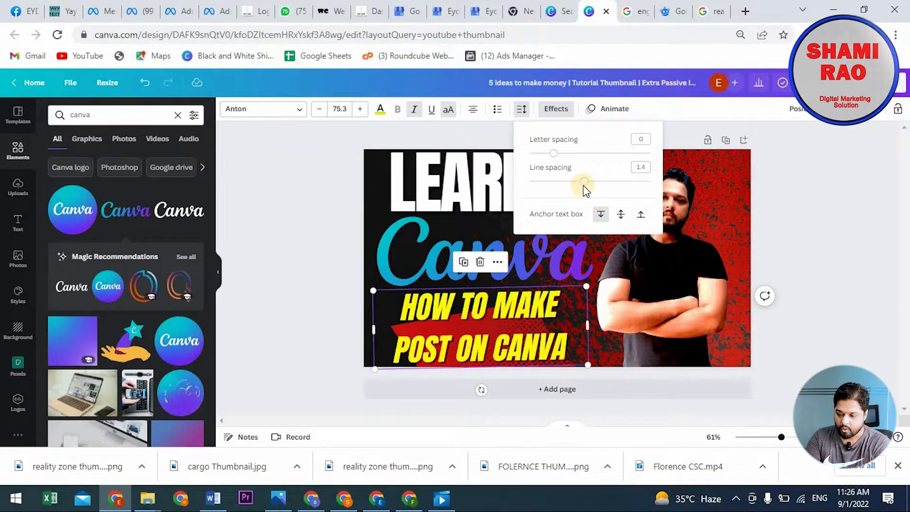
{"action": "left_click_drag", "start_coordinate": [584, 189], "coordinate": [560, 194]}
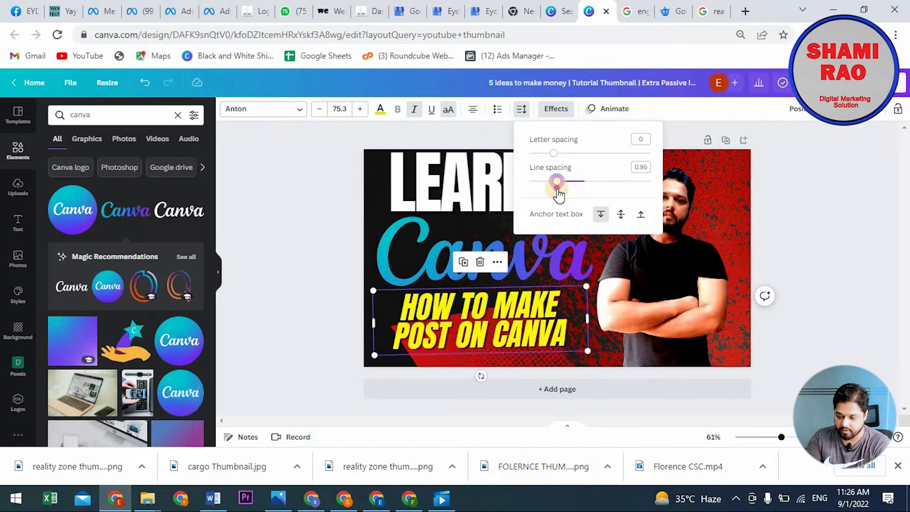
{"action": "left_click", "coordinate": [258, 254]}
{"action": "left_click", "coordinate": [260, 254]}
{"action": "left_click_drag", "start_coordinate": [502, 333], "coordinate": [494, 344]}
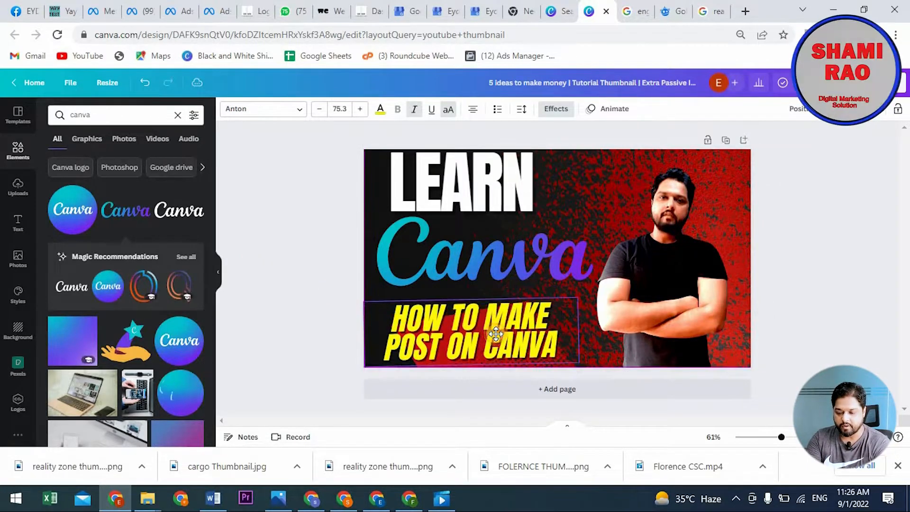
Step: Enlarge the Canva wordmark until its last letter overlaps the man's arm, and centre it between "LEARN" and the yellow text
{"action": "left_click", "coordinate": [412, 252]}
{"action": "left_click_drag", "start_coordinate": [593, 288], "coordinate": [622, 307]}
{"action": "left_click_drag", "start_coordinate": [520, 260], "coordinate": [496, 244]}
Step: Fine-tune the "LEARN" heading's height so that it sits near the page's upper edge, just above the Canva wordmark
{"action": "left_click_drag", "start_coordinate": [429, 170], "coordinate": [429, 176]}
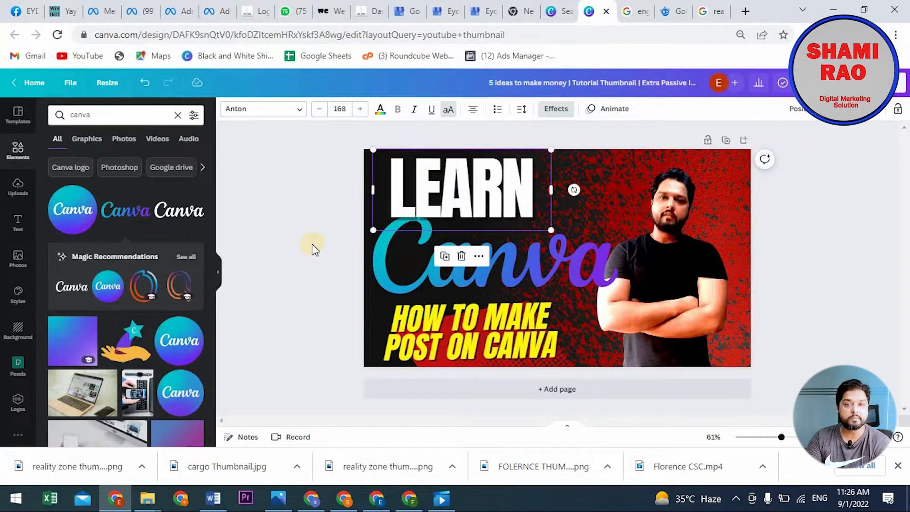
{"action": "left_click", "coordinate": [307, 232]}
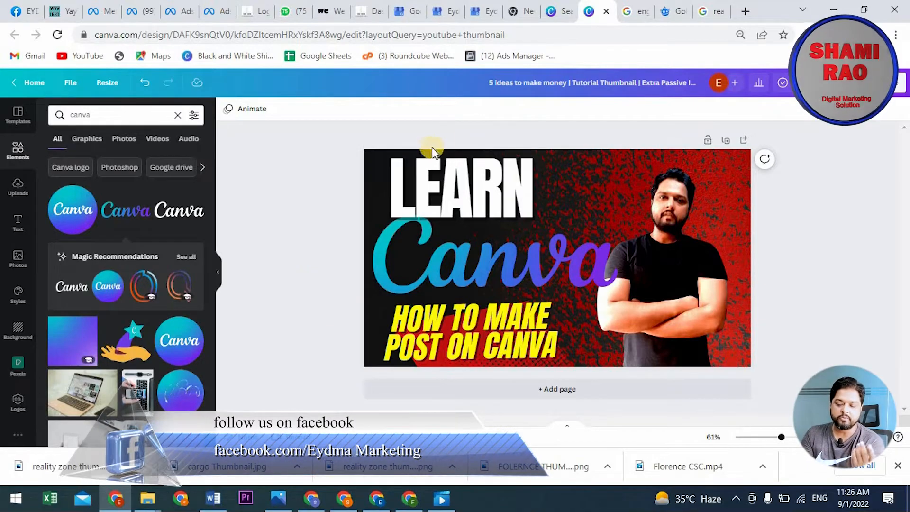
{"action": "left_click", "coordinate": [470, 164]}
{"action": "left_click_drag", "start_coordinate": [467, 171], "coordinate": [467, 165]}
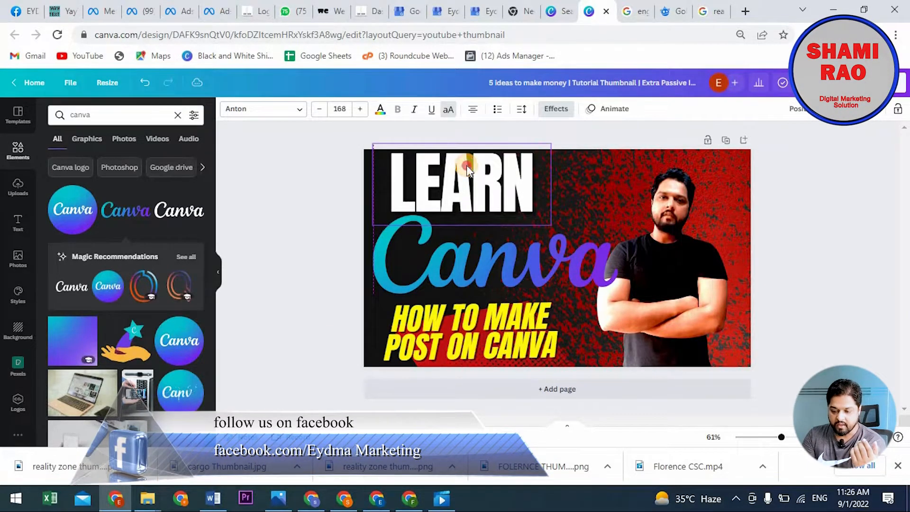